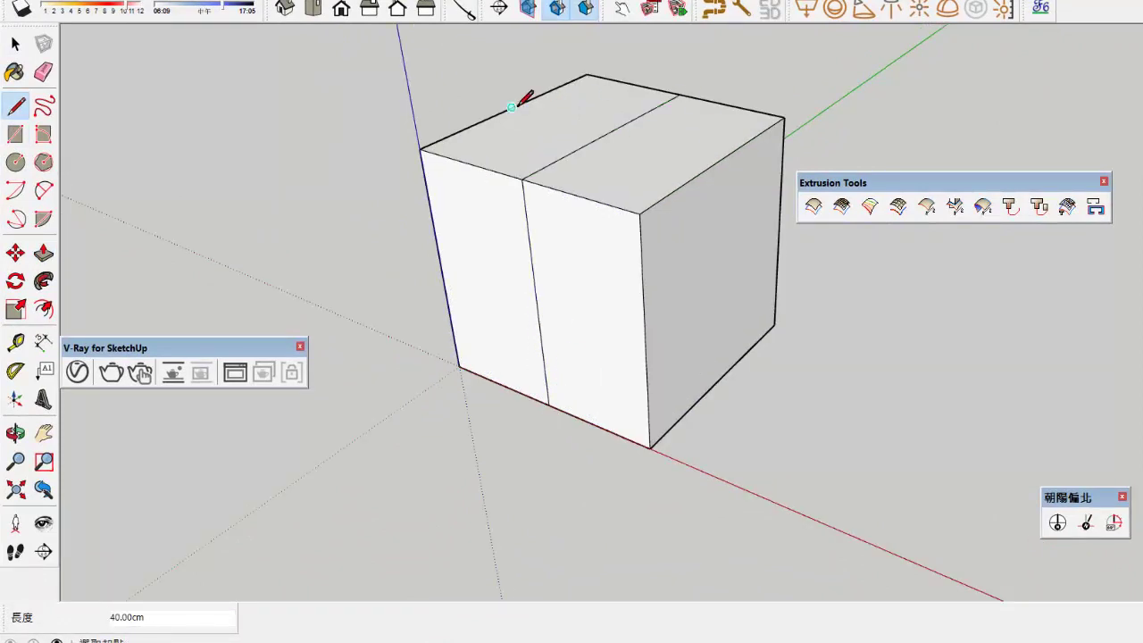
Step: Draw the remaining midlines on the cube's top, front and adjoining side faces, dividing each into four equal squares
left_click(15, 435)
left_click_drag(929, 309, 906, 290)
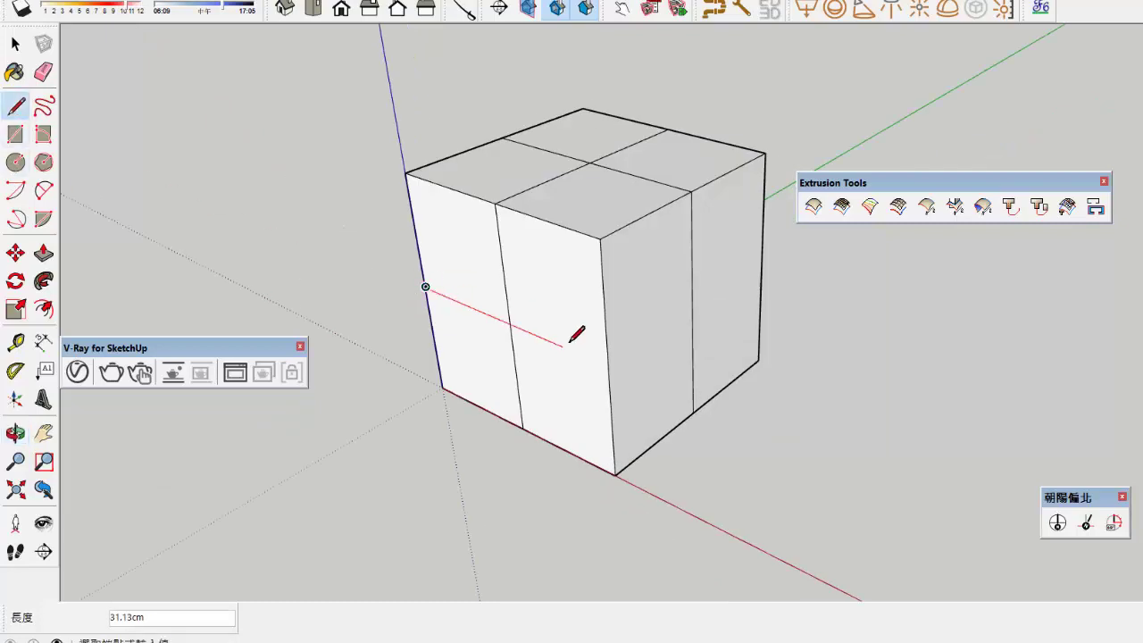
scroll(609, 364, "down", 2)
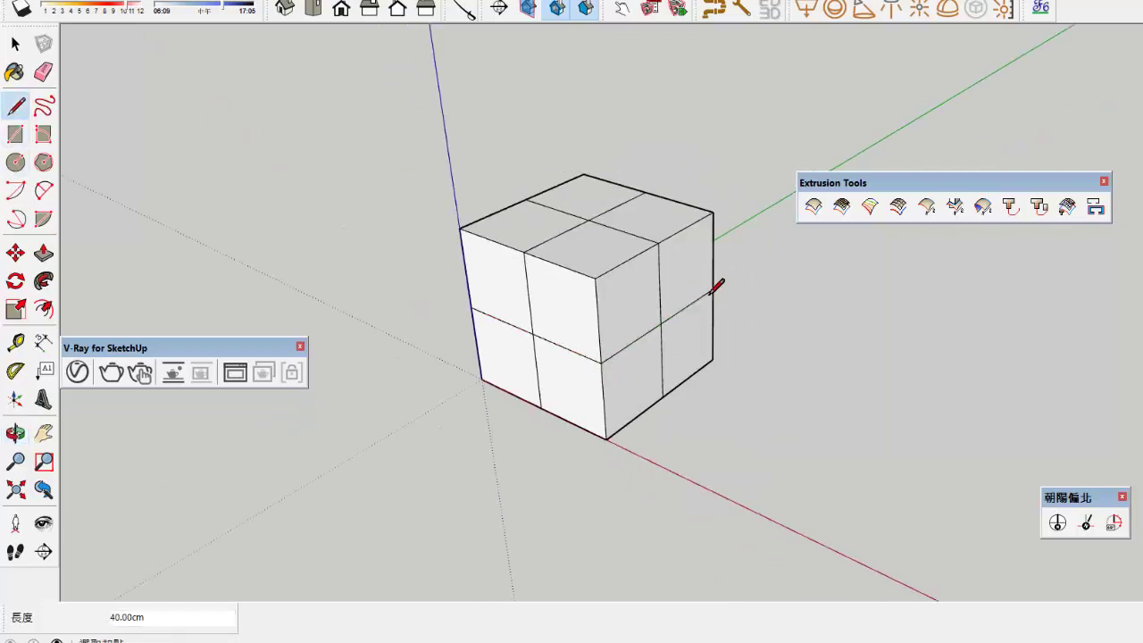
Step: Draw crossing midlines between the edge midpoints on the two remaining side faces of the cube
left_click(15, 435)
left_click_drag(848, 321, 572, 330)
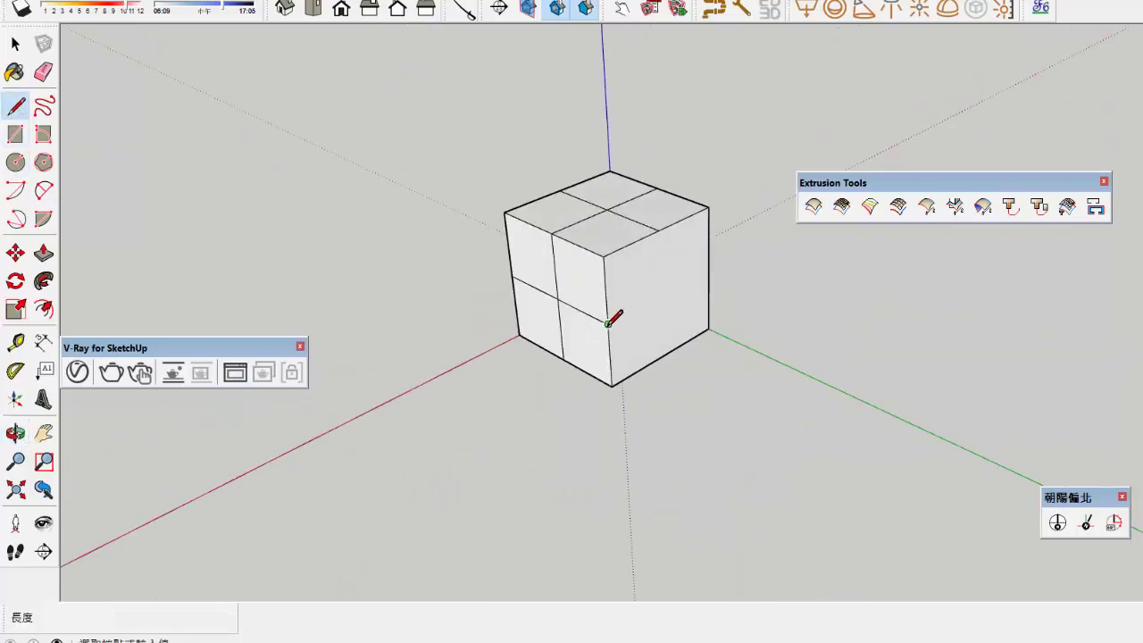
left_click(15, 437)
mouse_move(786, 309)
left_mouse_down()
mouse_move(520, 273)
mouse_move(491, 282)
left_mouse_up()
left_click(16, 108)
scroll(197, 308, "down", 2)
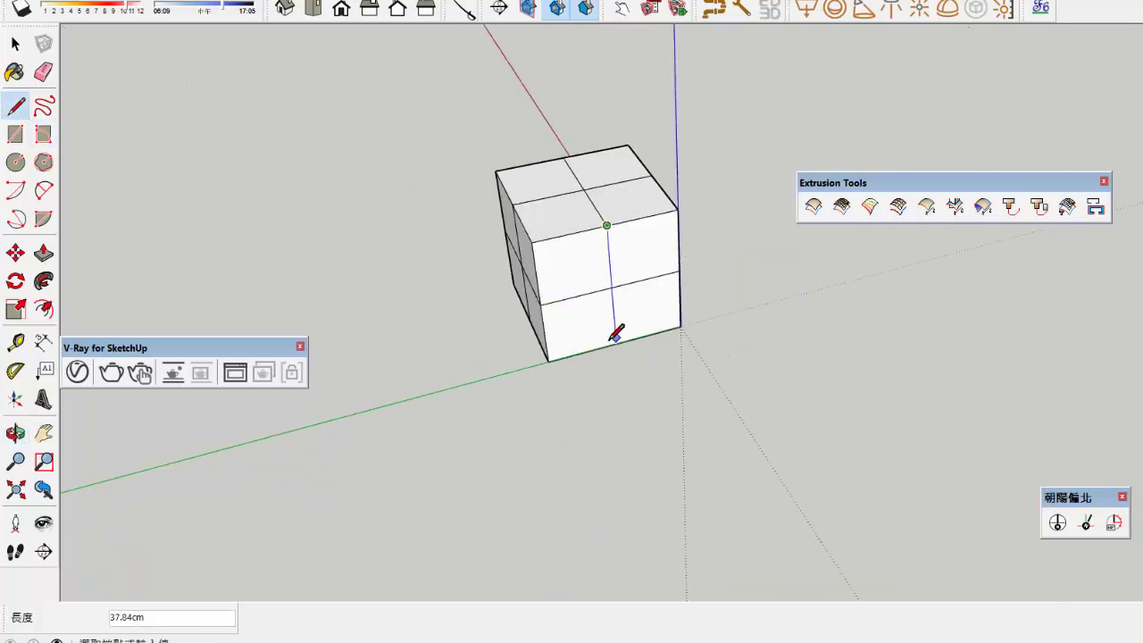
Step: Draw crossing midlines between the edge midpoints on the cube's bottom face
left_click(15, 432)
left_click_drag(647, 526, 598, 296)
left_click(16, 110)
scroll(639, 279, "up", 2)
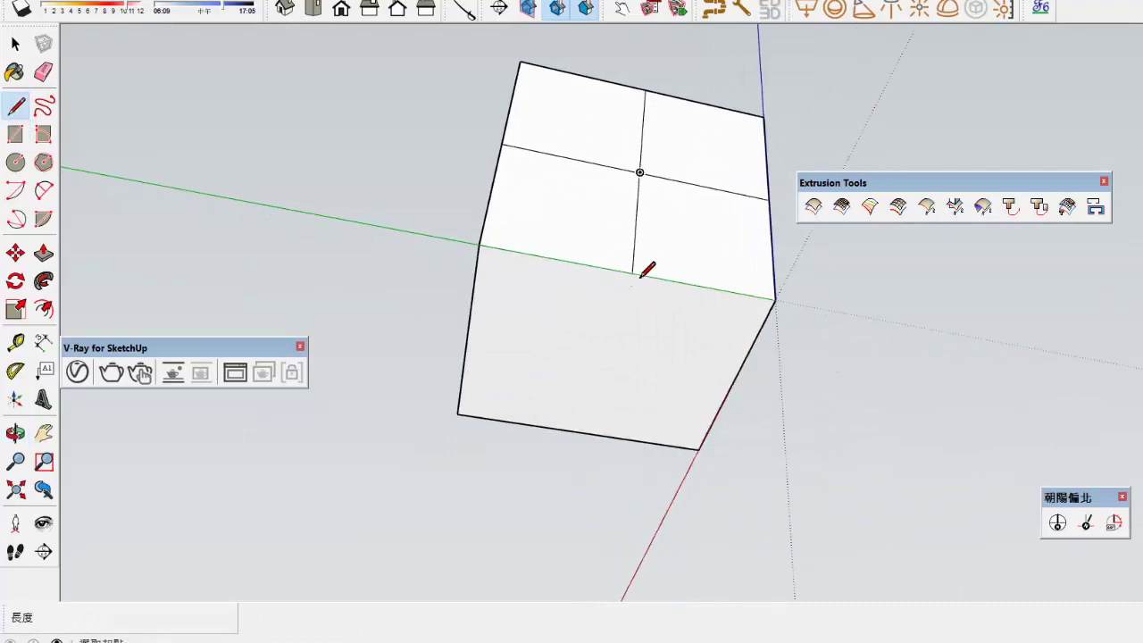
left_click(16, 433)
left_click_drag(286, 421, 84, 270)
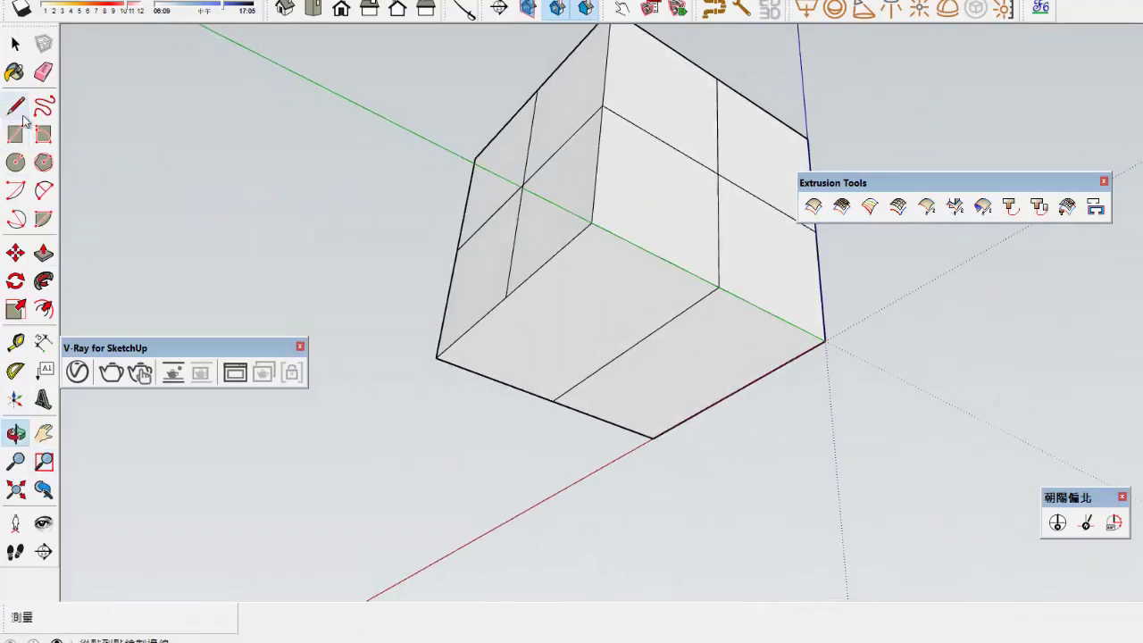
Step: Draw 20 cm radius circles centred on the midline crossings of one side face and the top face
left_click(15, 433)
left_click_drag(326, 359, 482, 527)
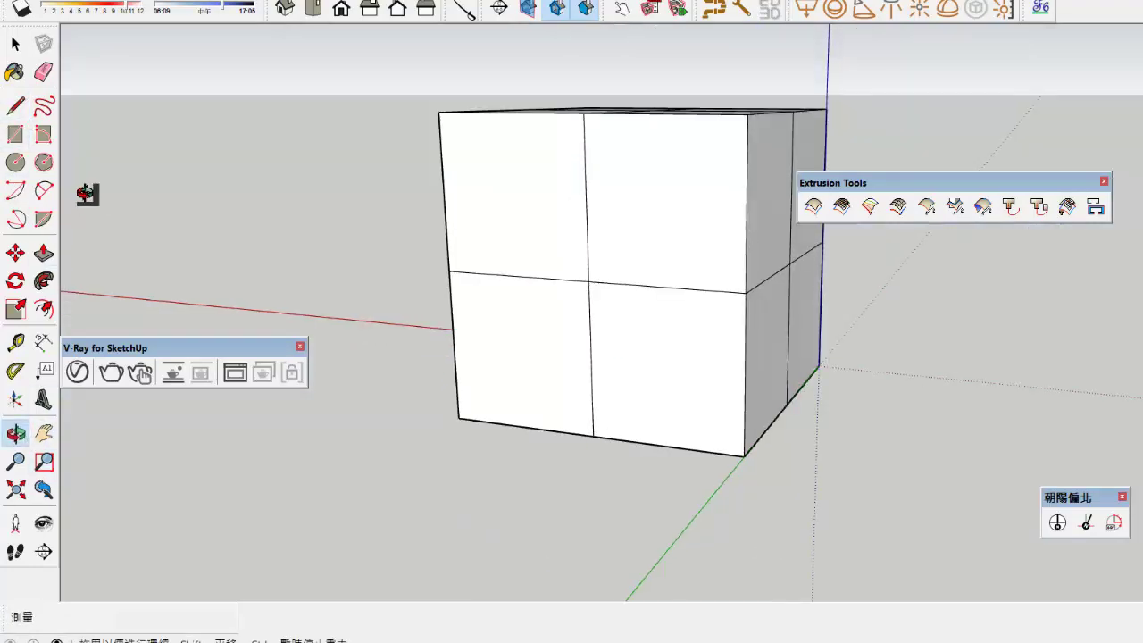
left_click(17, 164)
scroll(623, 295, "up", 2)
left_click(576, 273)
left_click(789, 289)
scroll(564, 378, "down", 3)
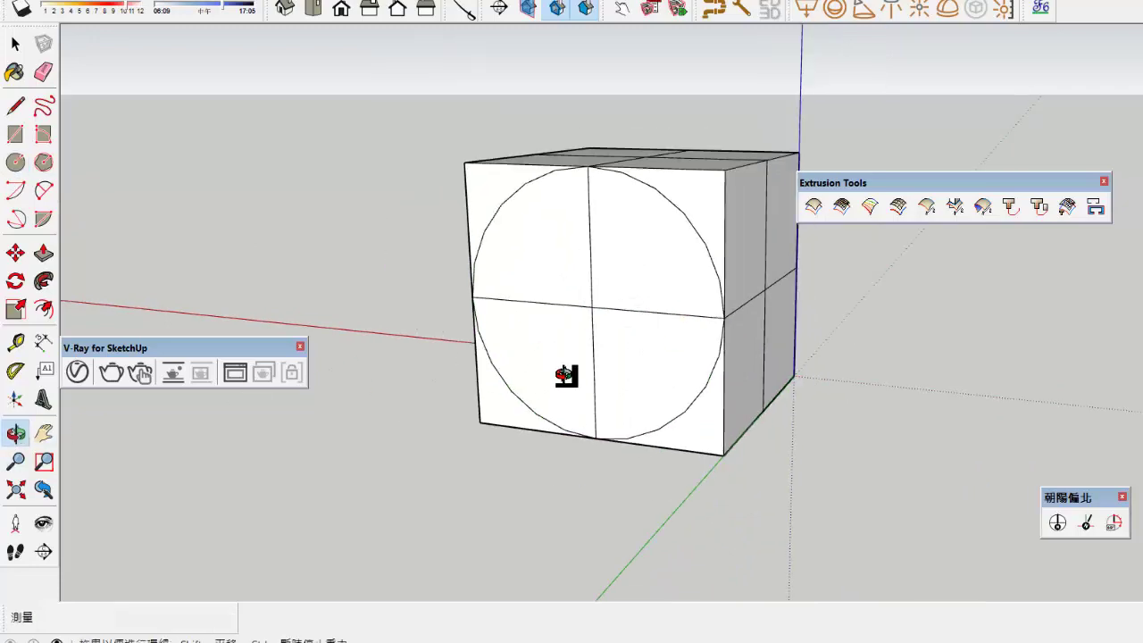
middle_click_drag(564, 378, 155, 166)
left_click(612, 182)
left_click(713, 241)
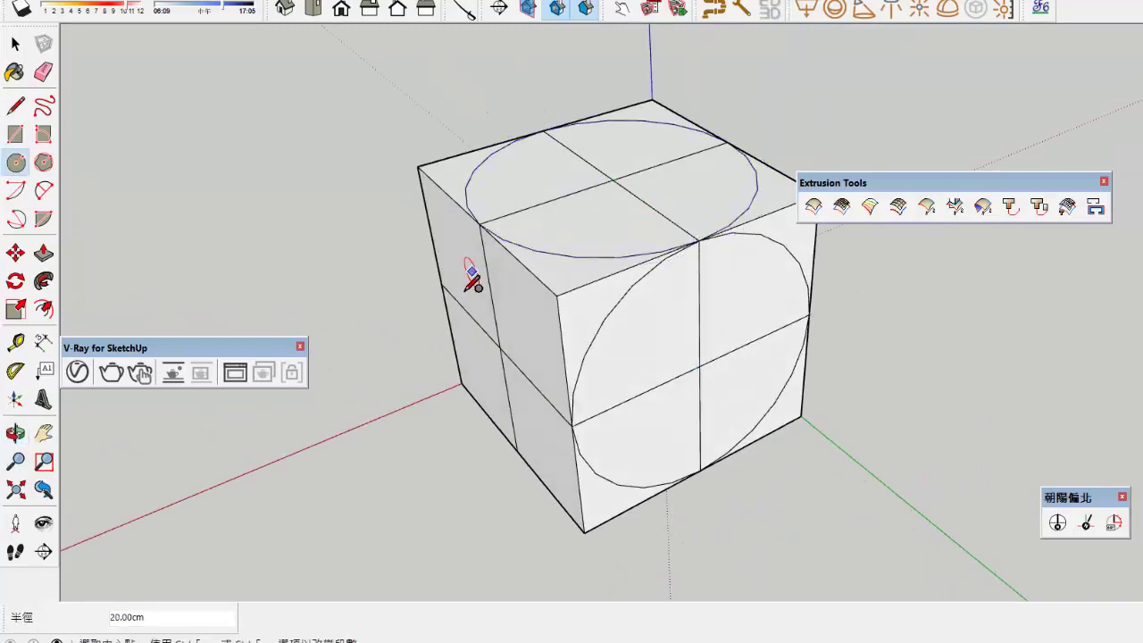
Step: Draw 20 cm radius circles centred on the next two side faces and on the bottom face
left_click(25, 435)
left_click_drag(393, 192, 937, 189)
left_click(19, 164)
scroll(597, 353, "up", 1)
left_click(596, 353)
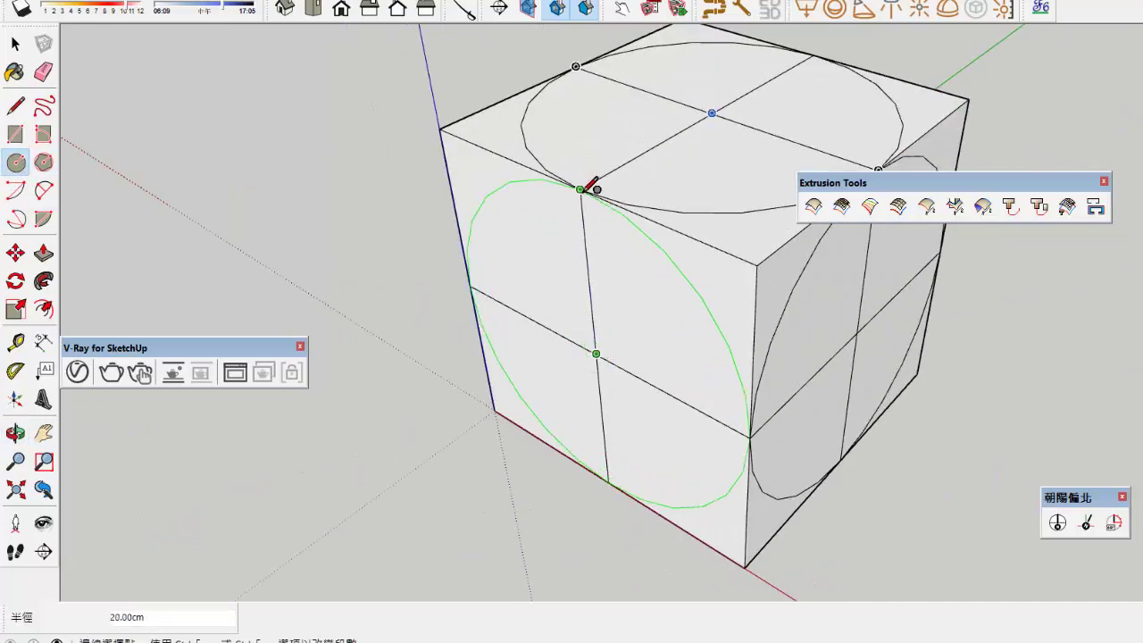
left_click(18, 434)
left_click_drag(804, 563, 607, 353)
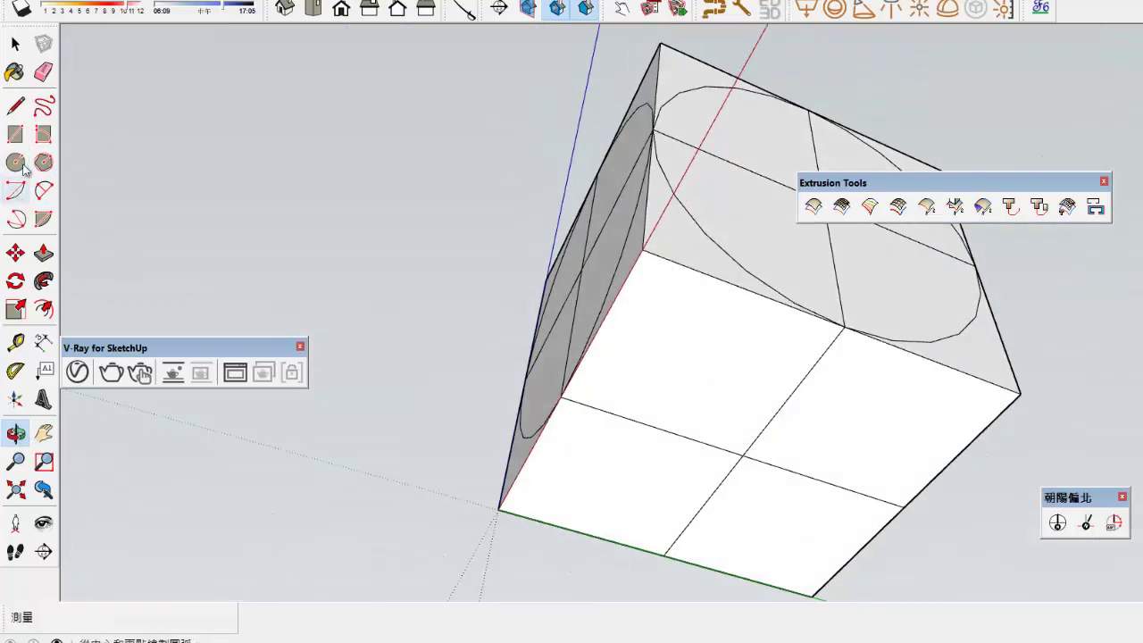
left_click(743, 453)
Step: Erase the crossing midlines inside the circles on the bottom face and the adjoining side faces
left_click(43, 72)
left_click_drag(736, 474, 730, 449)
scroll(843, 355, "up", 1)
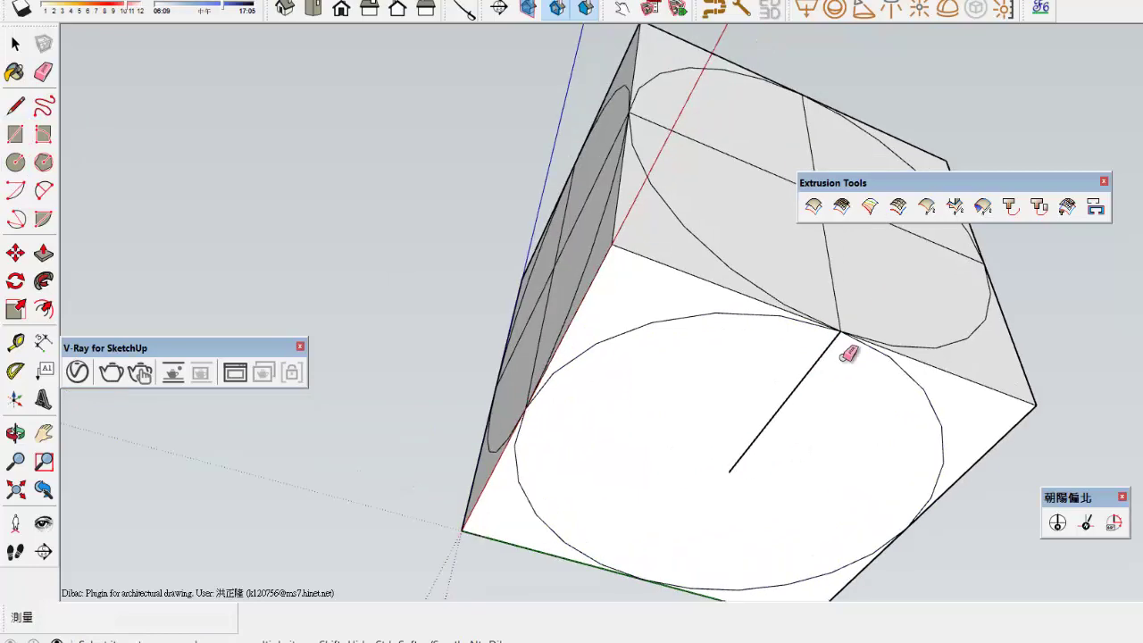
left_click_drag(855, 184, 1026, 156)
left_click_drag(835, 182, 809, 198)
scroll(545, 300, "up", 3)
left_click_drag(575, 259, 559, 253)
scroll(420, 399, "down", 2)
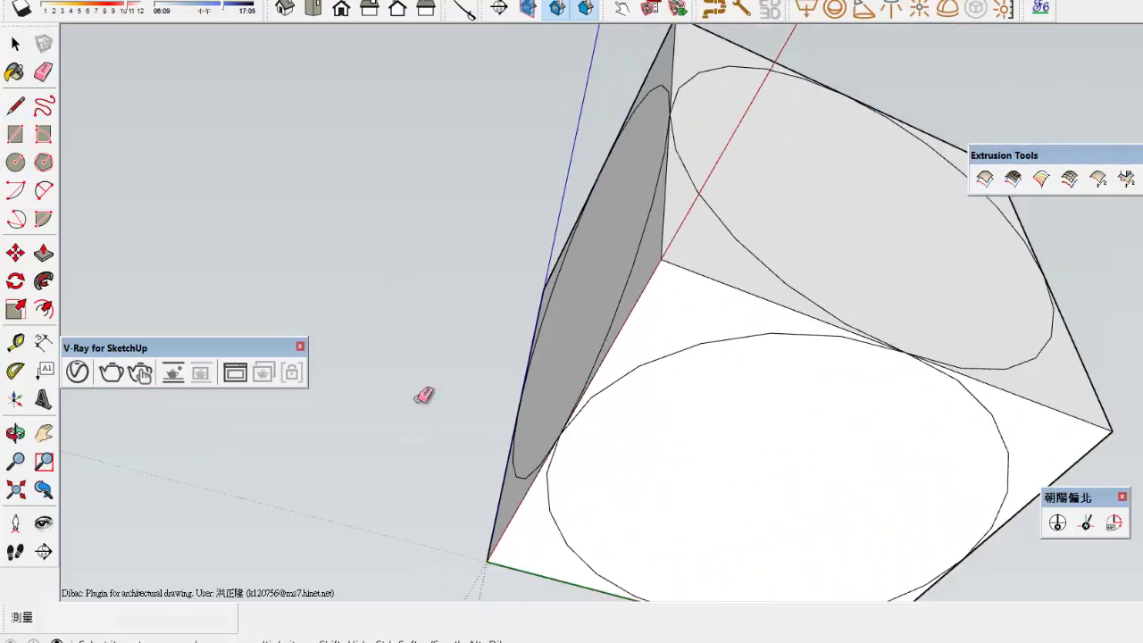
Step: Erase the crossing midlines inside the circle on the top face
middle_click_drag(585, 176, 781, 265)
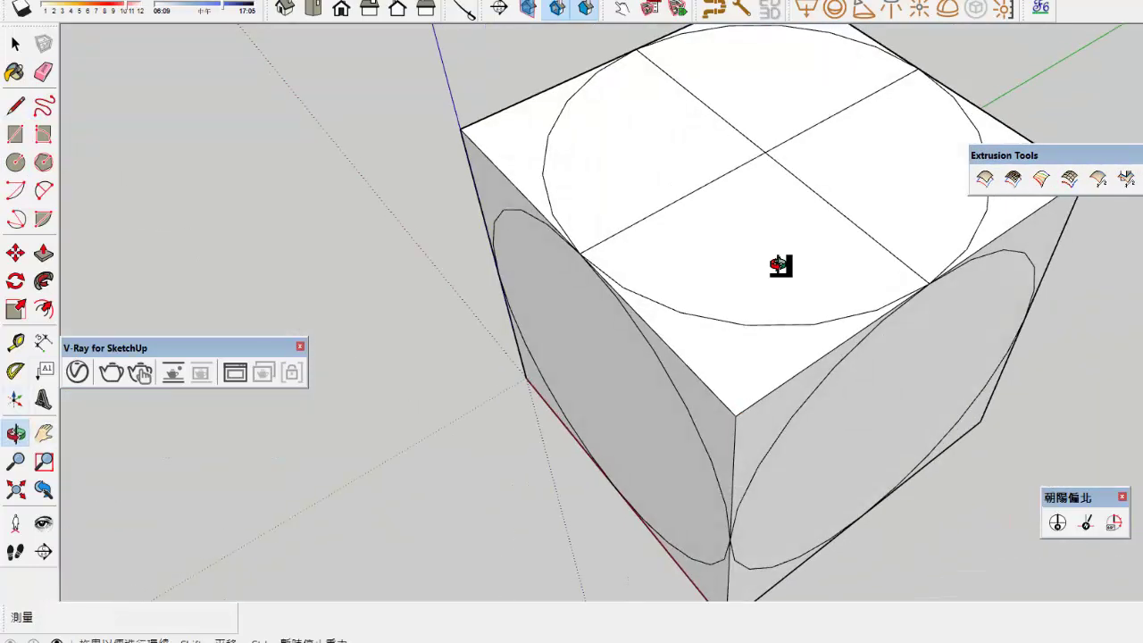
left_click_drag(699, 154, 786, 157)
scroll(613, 227, "down", 2)
Step: Draw a 20 cm radius circle centred on the one side face that still has none
left_click(15, 433)
mouse_move(482, 380)
left_mouse_down()
mouse_move(735, 349)
mouse_move(811, 312)
left_mouse_up()
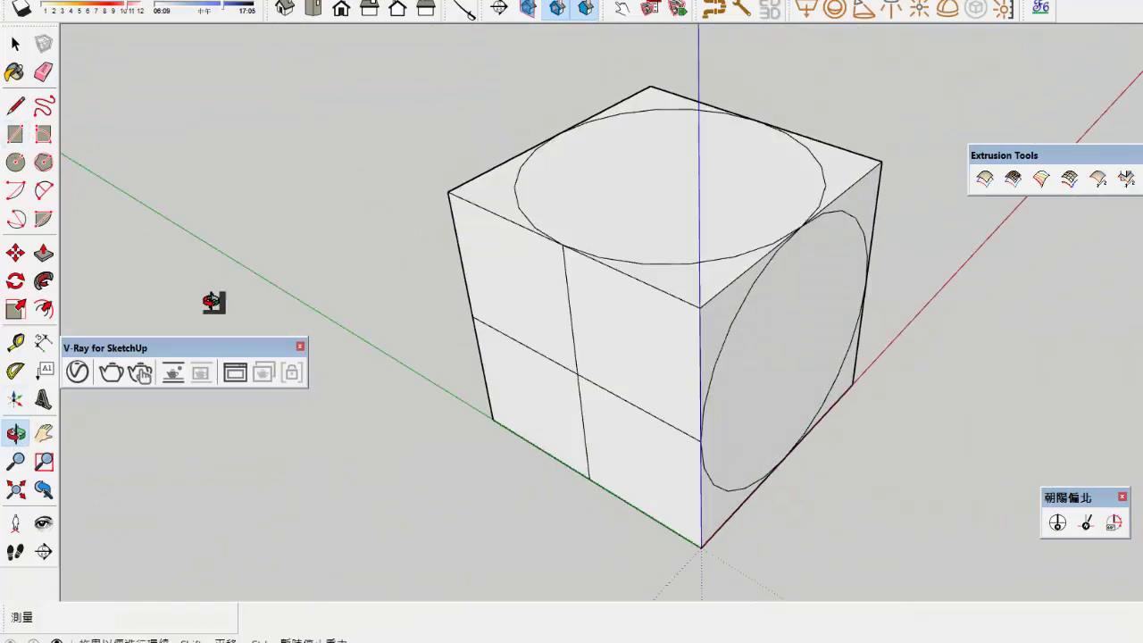
left_click(15, 163)
left_click(563, 246)
Step: Erase the last side face's midlines and the cube's upper edges and corners outside the circles
left_click(15, 433)
left_click_drag(683, 482, 715, 492)
left_click(15, 433)
left_click_drag(732, 427, 1009, 412)
left_click_drag(599, 410, 642, 373)
scroll(687, 377, "up", 1)
left_click(15, 433)
mouse_move(571, 424)
left_mouse_down()
mouse_move(840, 410)
mouse_move(577, 441)
mouse_move(732, 394)
mouse_move(705, 379)
left_mouse_up()
scroll(705, 378, "up", 1)
left_click(47, 78)
scroll(701, 323, "up", 1)
left_click_drag(711, 329, 704, 313)
left_click_drag(154, 169, 141, 167)
scroll(398, 308, "down", 2)
left_click_drag(786, 127, 777, 132)
left_click_drag(498, 74, 488, 78)
scroll(718, 95, "down", 3)
Step: Erase the two lower corners outside the circle on the side face opposite the red axis
scroll(661, 398, "up", 3)
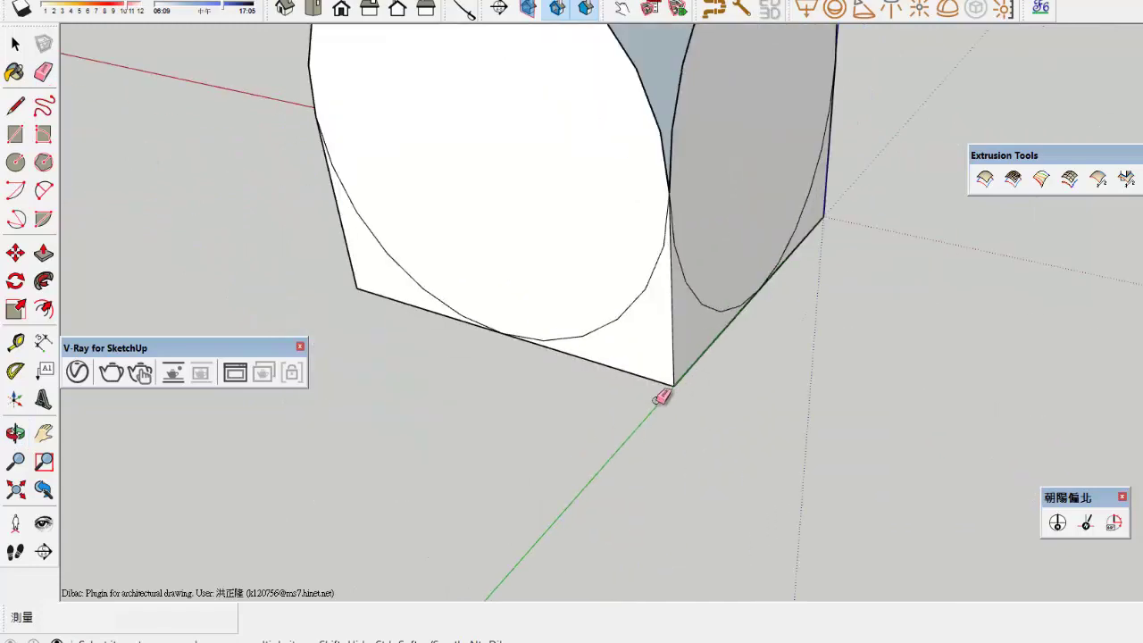
left_click_drag(663, 398, 675, 393)
scroll(363, 352, "up", 2)
left_click_drag(352, 266, 363, 271)
scroll(627, 381, "down", 2)
Step: Erase the remaining lower cube corners, including the one at the origin, leaving only the six circular faces
left_click(16, 433)
left_click_drag(625, 375, 909, 318)
scroll(755, 393, "down", 2)
left_click_drag(755, 392, 804, 342)
scroll(580, 380, "up", 4)
left_click_drag(600, 422, 581, 429)
scroll(668, 506, "down", 3)
scroll(634, 446, "up", 1)
left_click(15, 433)
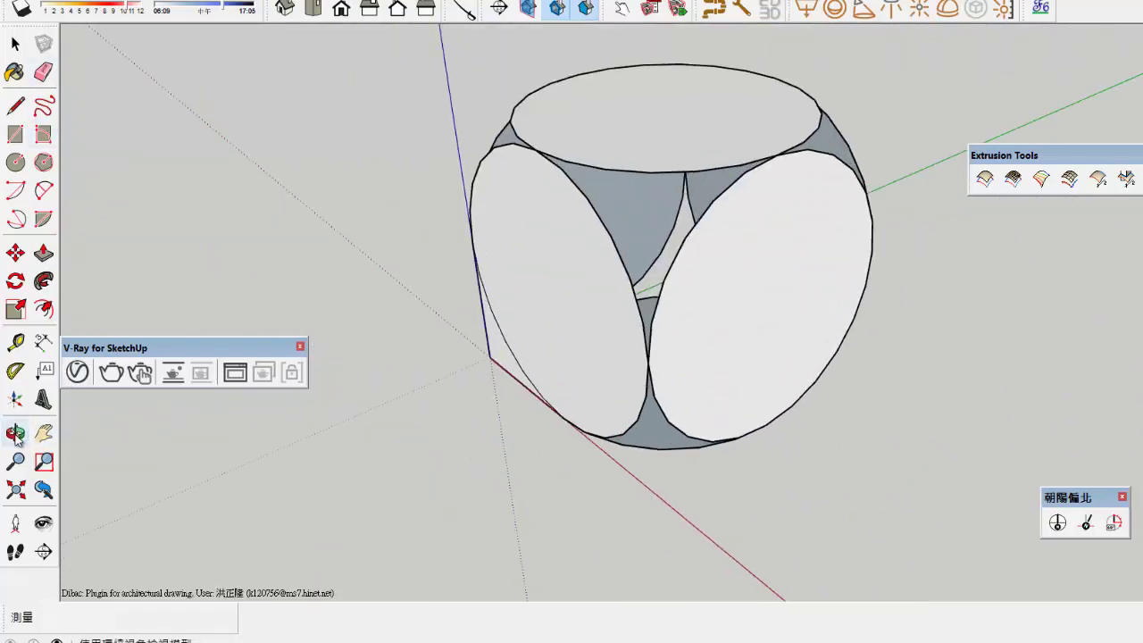
left_click_drag(500, 384, 741, 379)
Step: Select the three arcs around the upper corner opening above the origin and skin them into a curved surface
key("space")
scroll(518, 178, "up", 3)
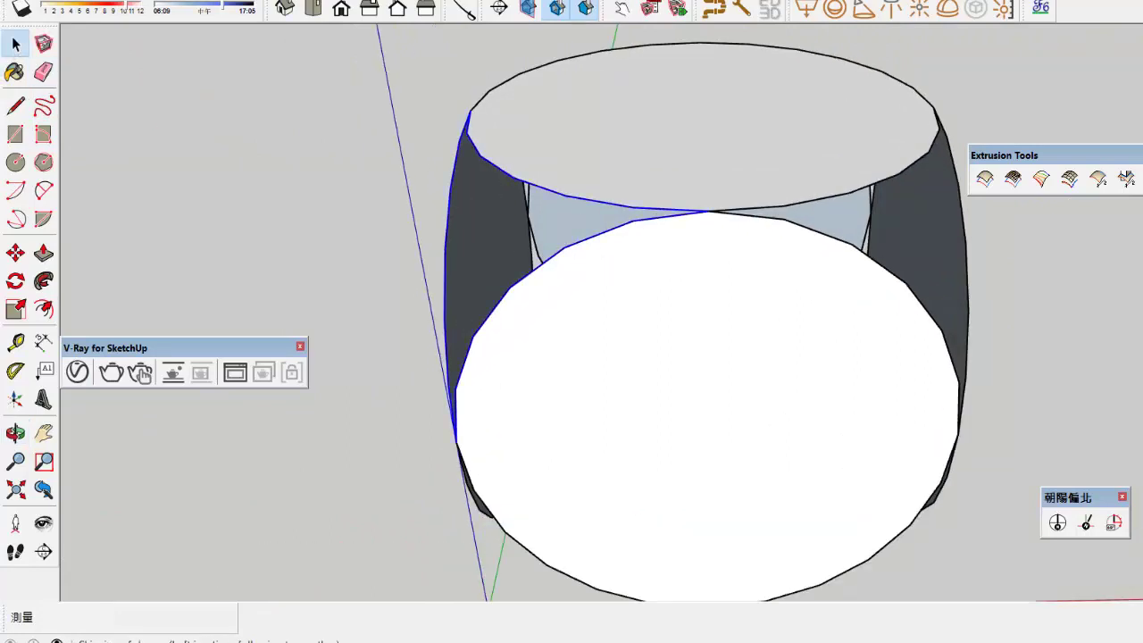
left_click(679, 8)
left_click(719, 229)
Step: Skin the three arcs around the other upper corner opening on the same side face
left_click(837, 195)
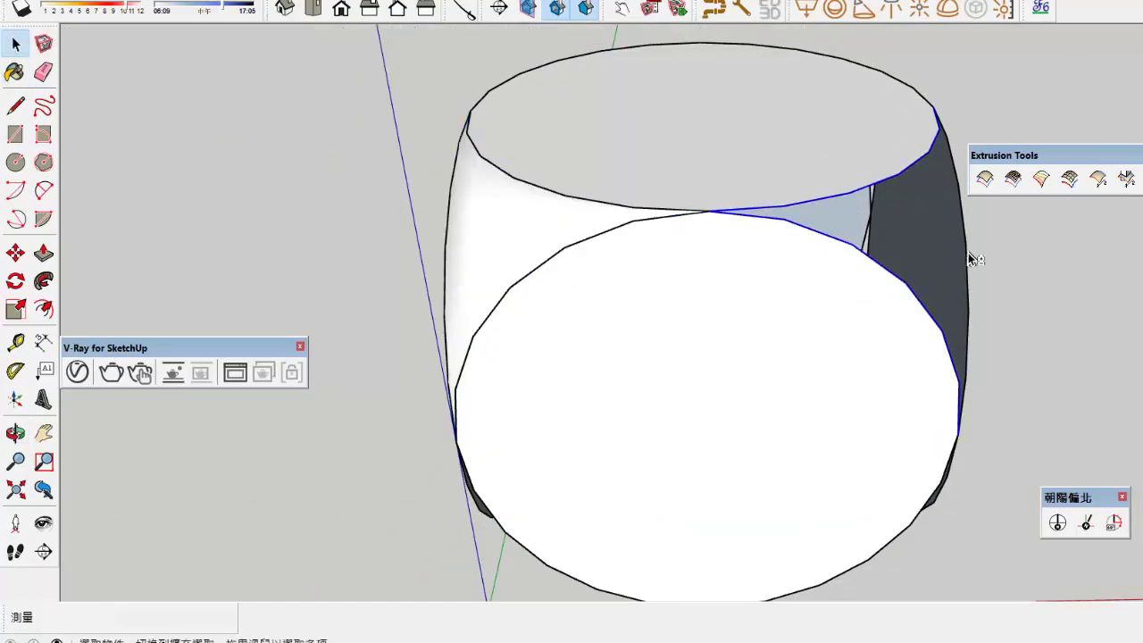
left_click(679, 8)
left_click(753, 278)
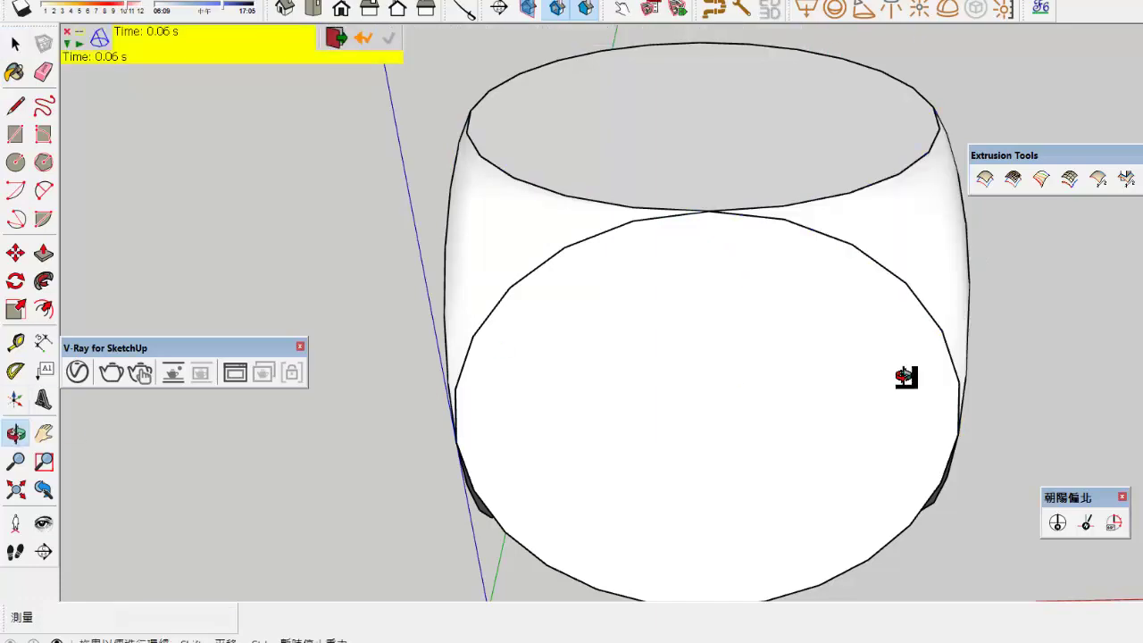
Step: Skin the three arcs around the upper corner opening diagonally opposite the origin
middle_click_drag(906, 378, 472, 255)
scroll(473, 255, "up", 2)
key("space")
scroll(586, 251, "up", 2)
left_click(605, 161)
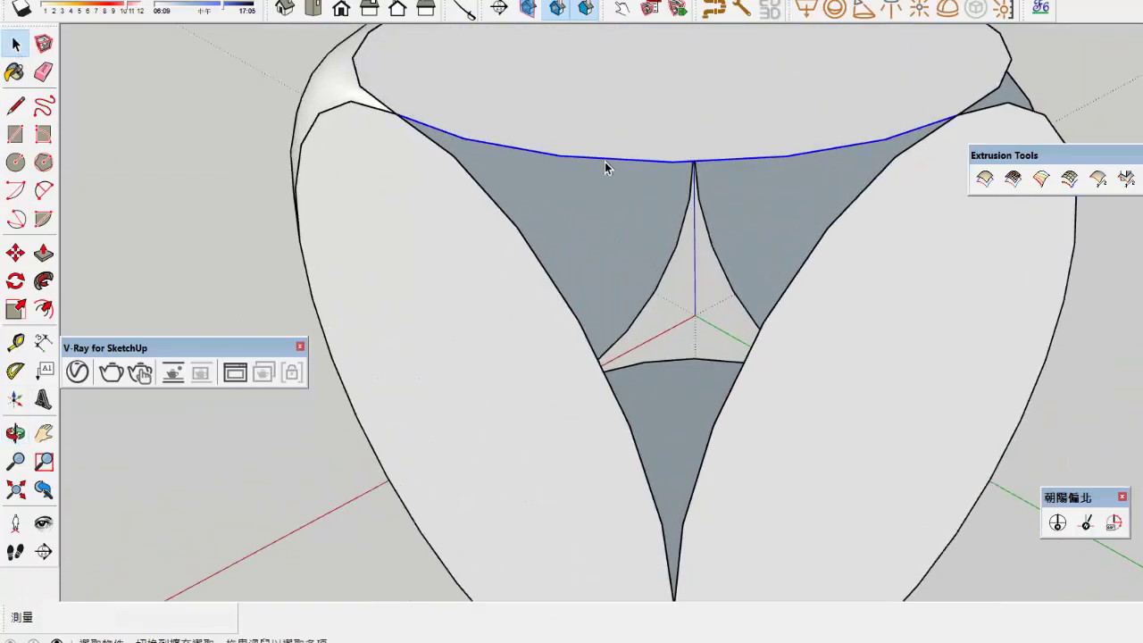
left_click(540, 272, "shift")
left_click(545, 275, "shift")
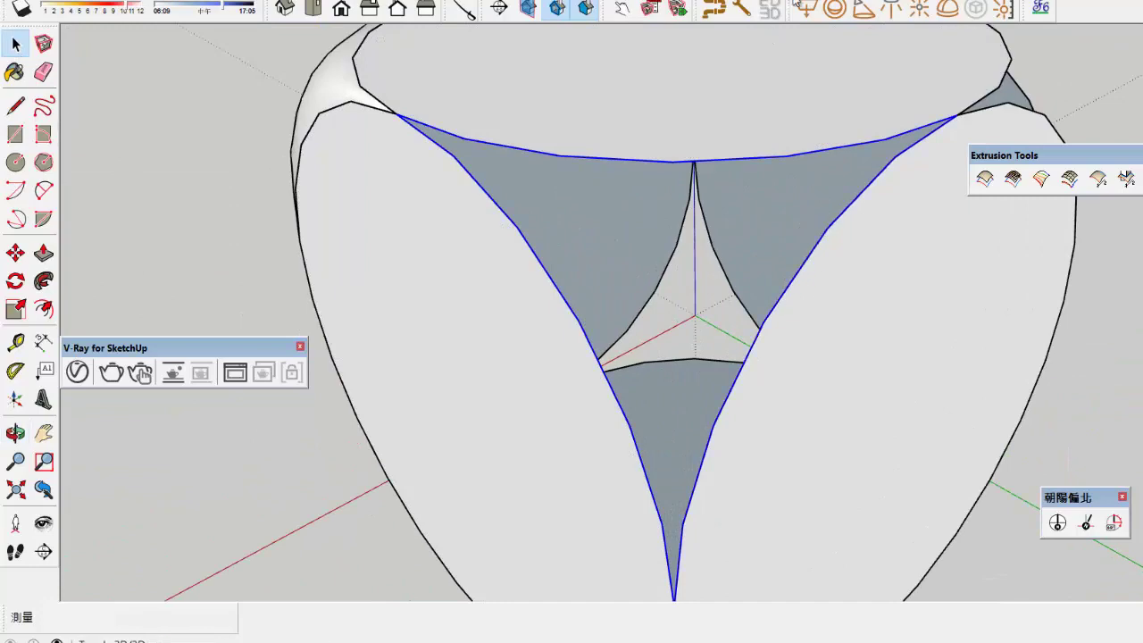
left_click(679, 8)
left_click(754, 127)
Step: Skin the three arcs around the last open upper corner
left_click(15, 433)
scroll(700, 360, "down", 2)
left_click_drag(1009, 353, 700, 359)
scroll(625, 299, "up", 2)
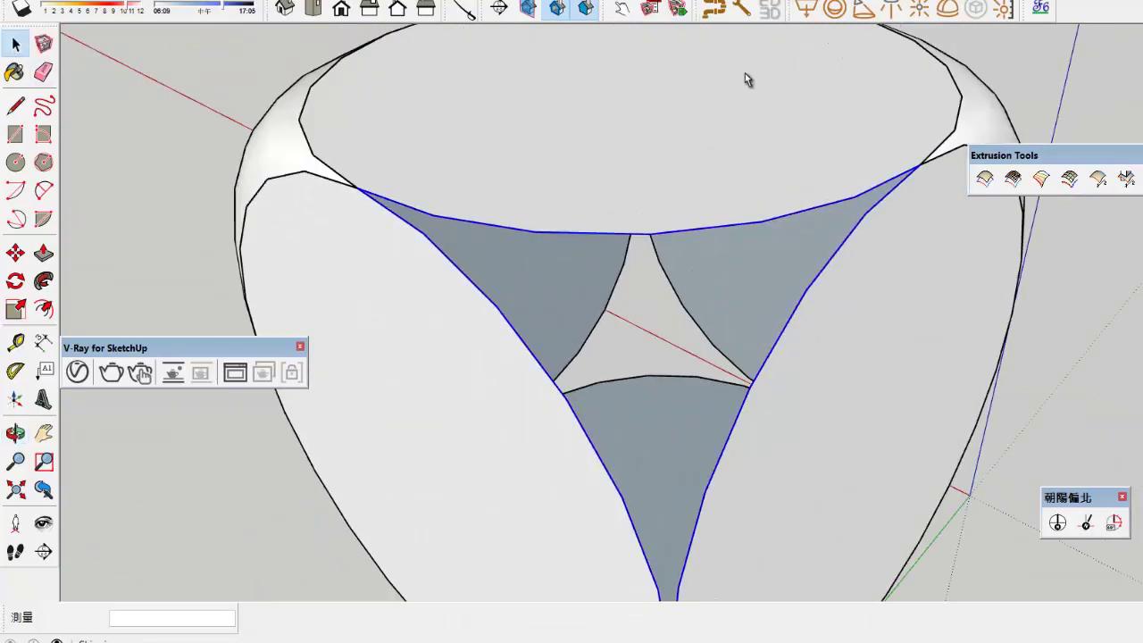
left_click(679, 8)
Step: Skin the three arcs around the lower corner opening on the green axis side
scroll(764, 221, "down", 3)
left_click(15, 433)
left_click_drag(725, 527, 728, 385)
scroll(751, 330, "up", 1)
key("space")
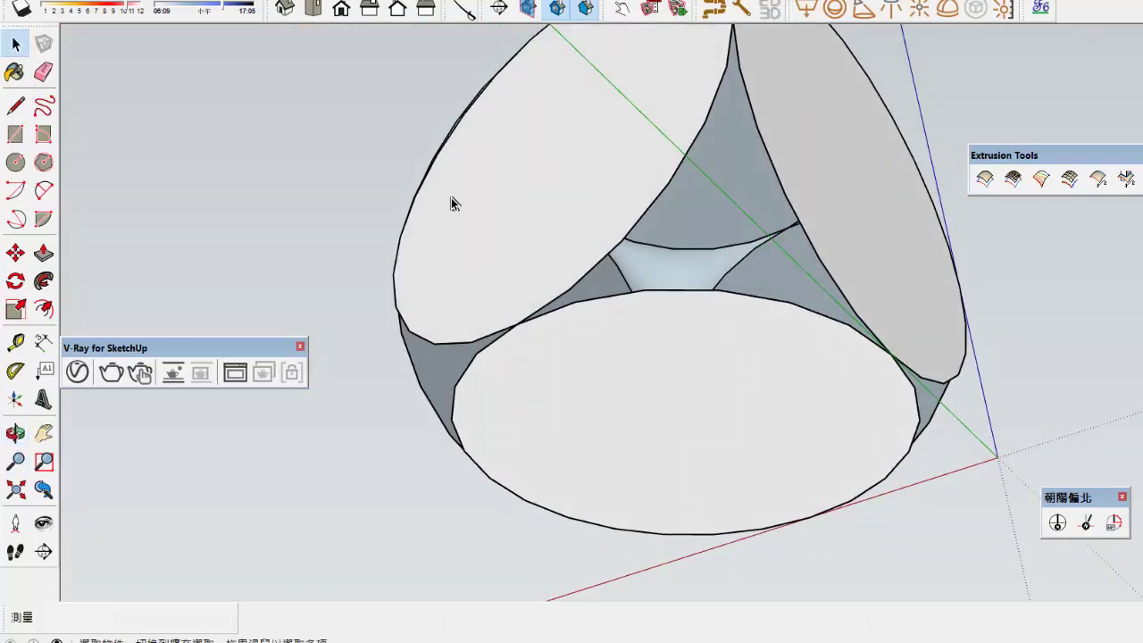
left_click(679, 8)
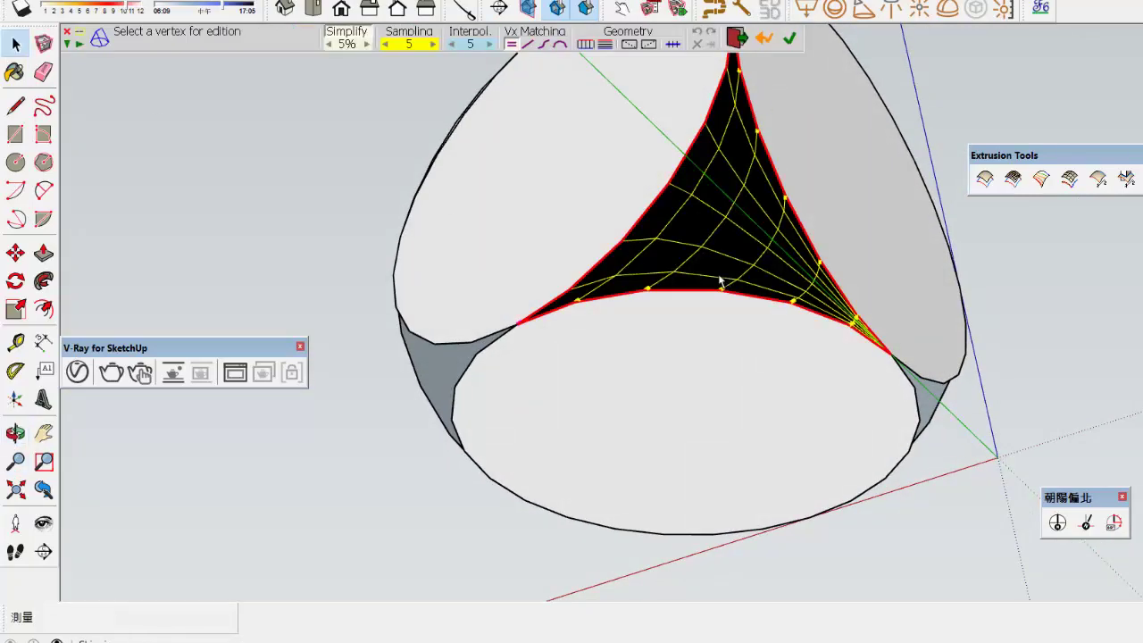
left_click(382, 368)
Step: Skin the three arcs around the lower corner opening diagonally opposite the origin
scroll(384, 384, "up", 4)
key("space")
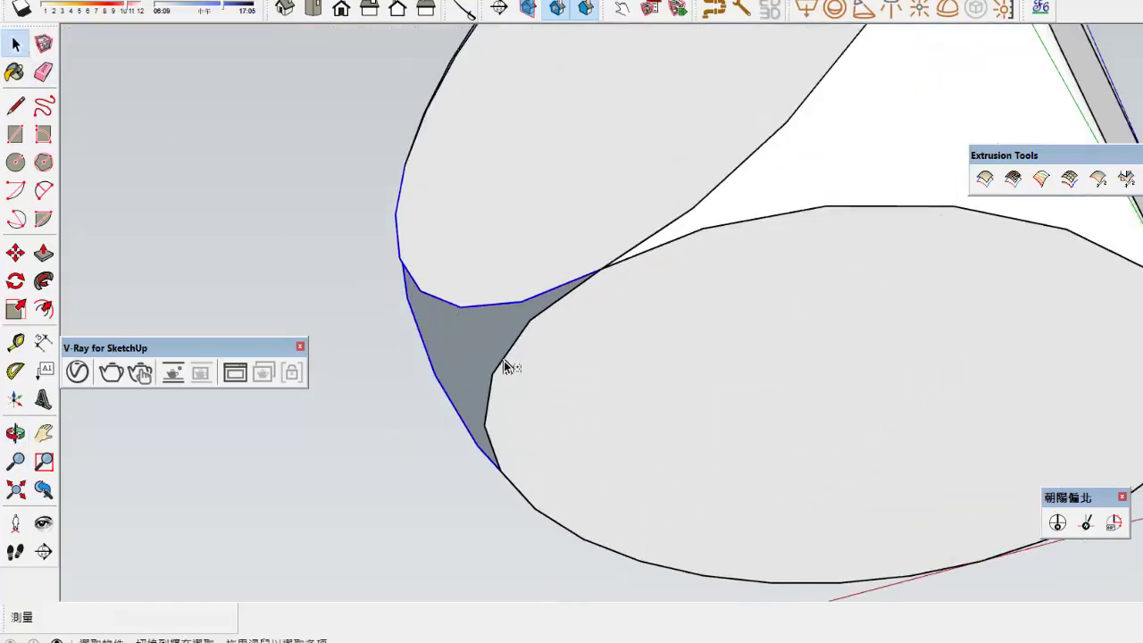
left_click(679, 8)
left_click(534, 286)
Step: Skin the three arcs around the lower corner opening on the red axis side
scroll(582, 292, "down", 5)
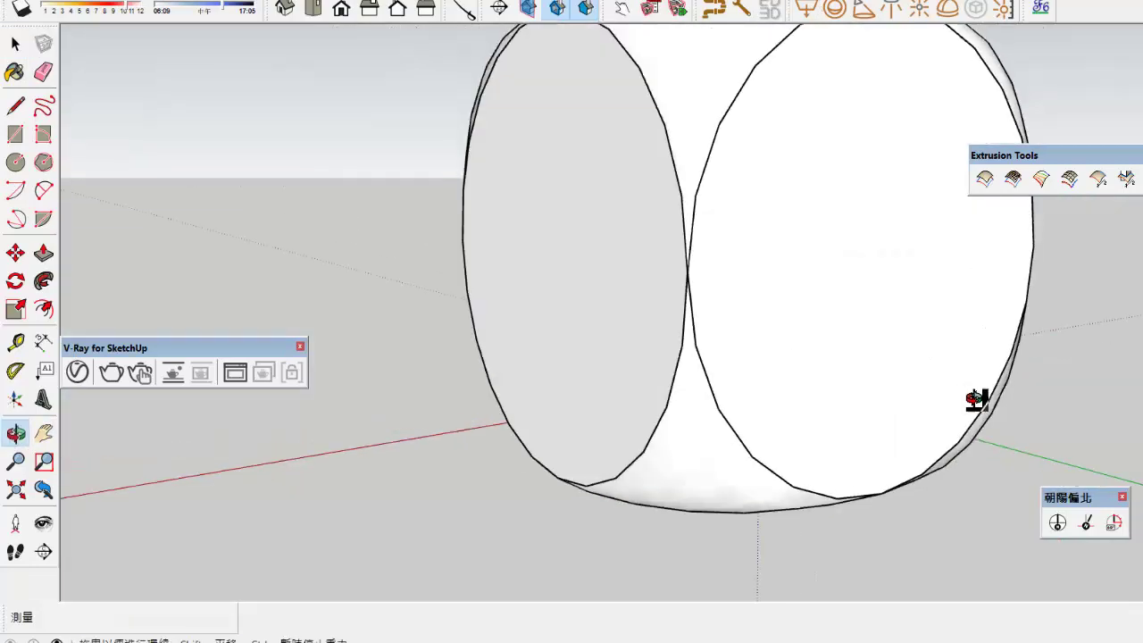
middle_click_drag(977, 396, 702, 68)
left_click(15, 43)
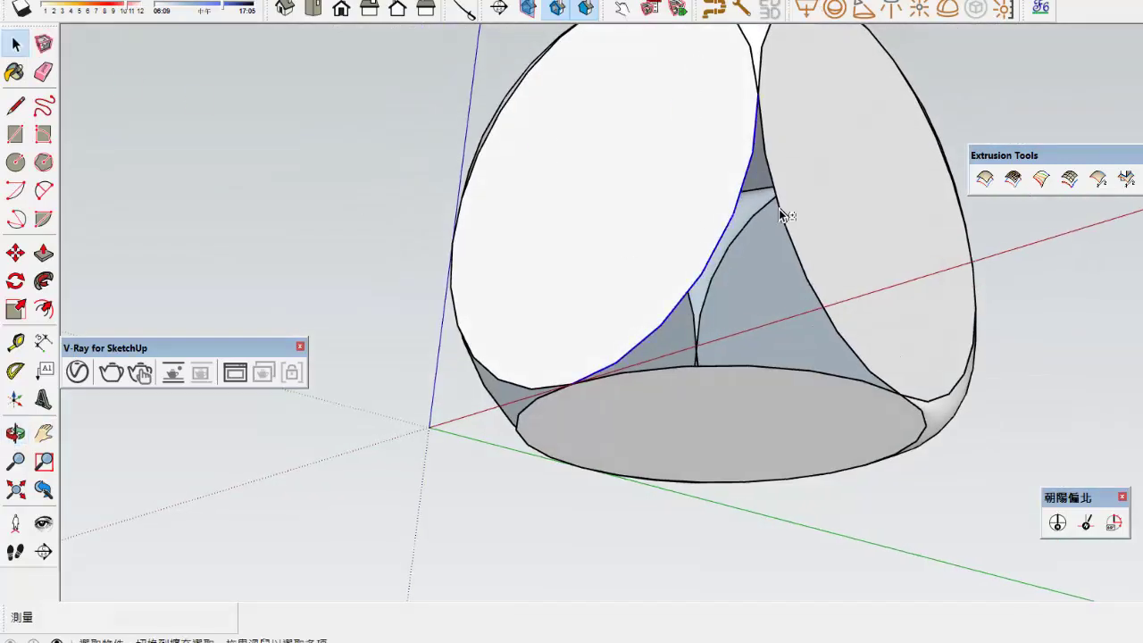
left_click(679, 8)
left_click(572, 178)
Step: Skin the three arcs around the last open lower corner, next to the origin
middle_click_drag(536, 196, 325, 265)
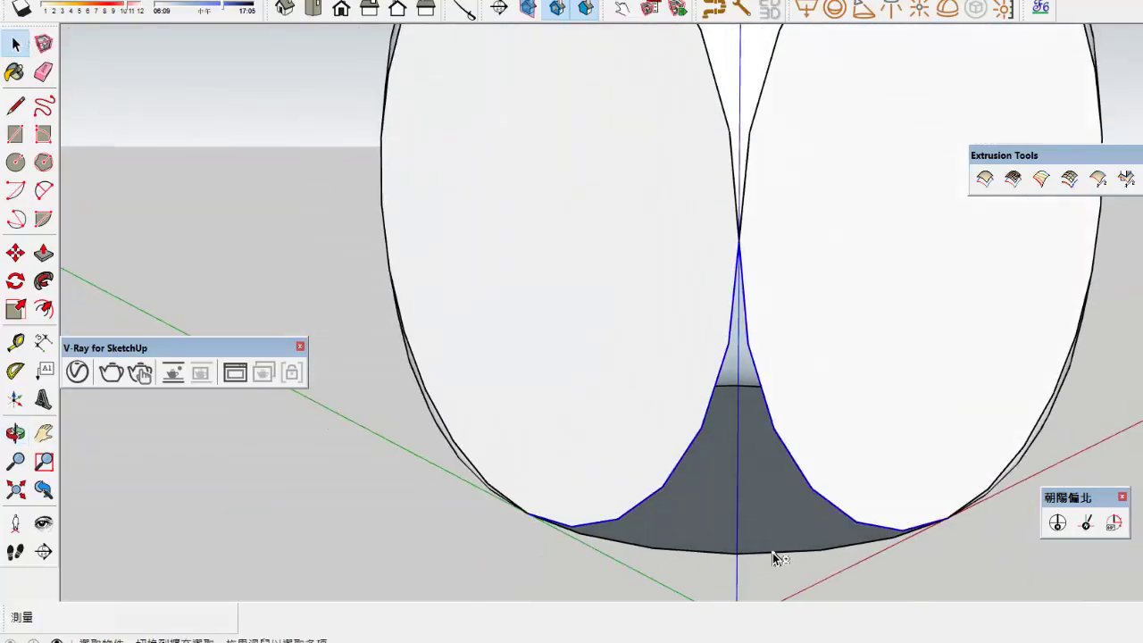
left_click(678, 8)
left_click(845, 197)
Step: Offset the edge of the top circular face inward by 3 cm
scroll(786, 330, "down", 4)
left_click(15, 434)
left_click_drag(572, 178, 700, 299)
scroll(700, 286, "up", 2)
left_click(51, 309)
left_click(658, 215)
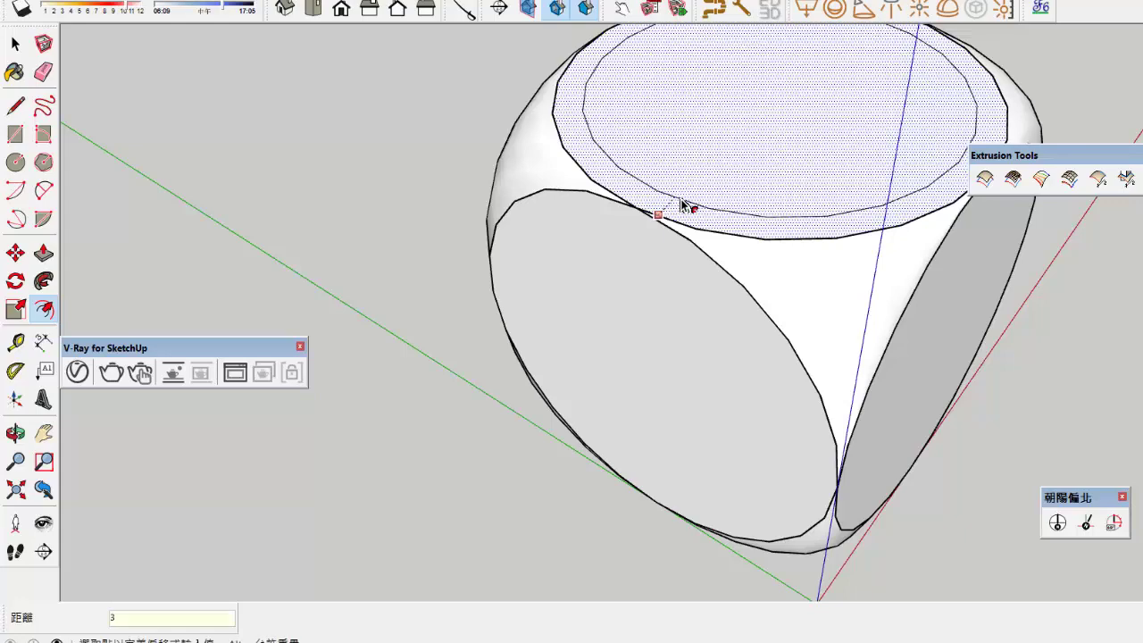
key("Return")
Step: Repeat the 3 cm inward offset on the circular side faces
double_click(665, 331)
middle_click_drag(665, 331, 599, 344)
double_click(828, 309)
left_click(14, 433)
left_click_drag(402, 348, 750, 344)
left_click(44, 253)
left_click(45, 310)
scroll(519, 326, "up", 2)
double_click(611, 315)
scroll(572, 206, "down", 3)
Step: Repeat the 3 cm inward offset on the bottom circular face
left_click(15, 434)
left_click_drag(652, 571, 657, 375)
left_click(44, 309)
double_click(651, 271)
Step: Push the inner circles of the bottom face and two side faces inward by 3 cm
scroll(636, 318, "down", 2)
left_click(44, 254)
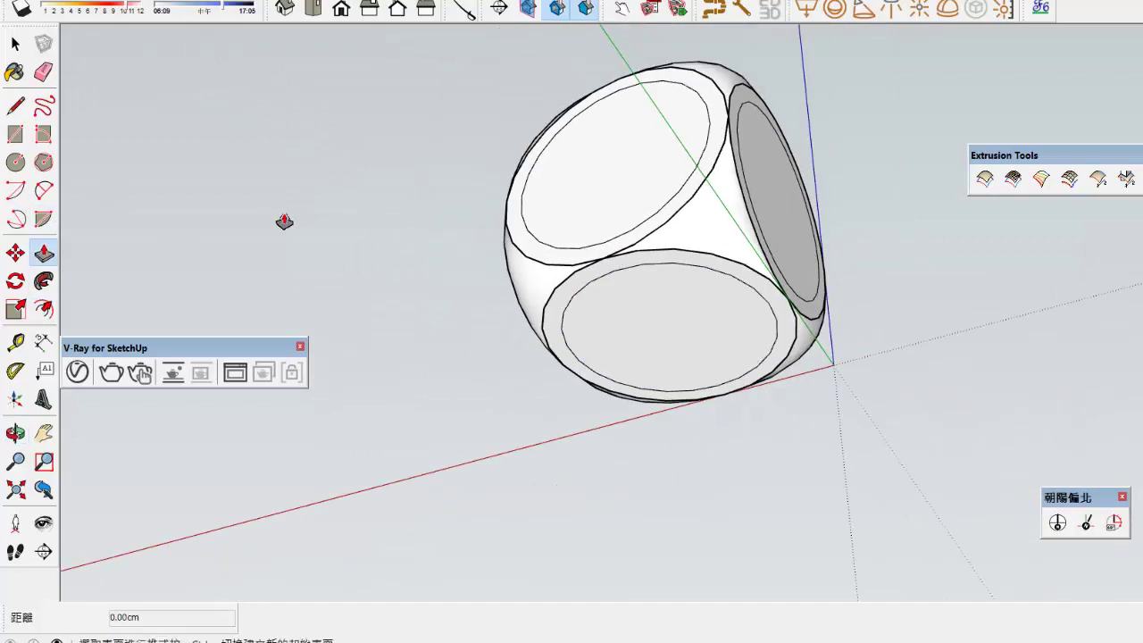
scroll(570, 174, "up", 2)
left_click(615, 168)
type("3")
key("Return")
double_click(734, 393)
double_click(926, 283)
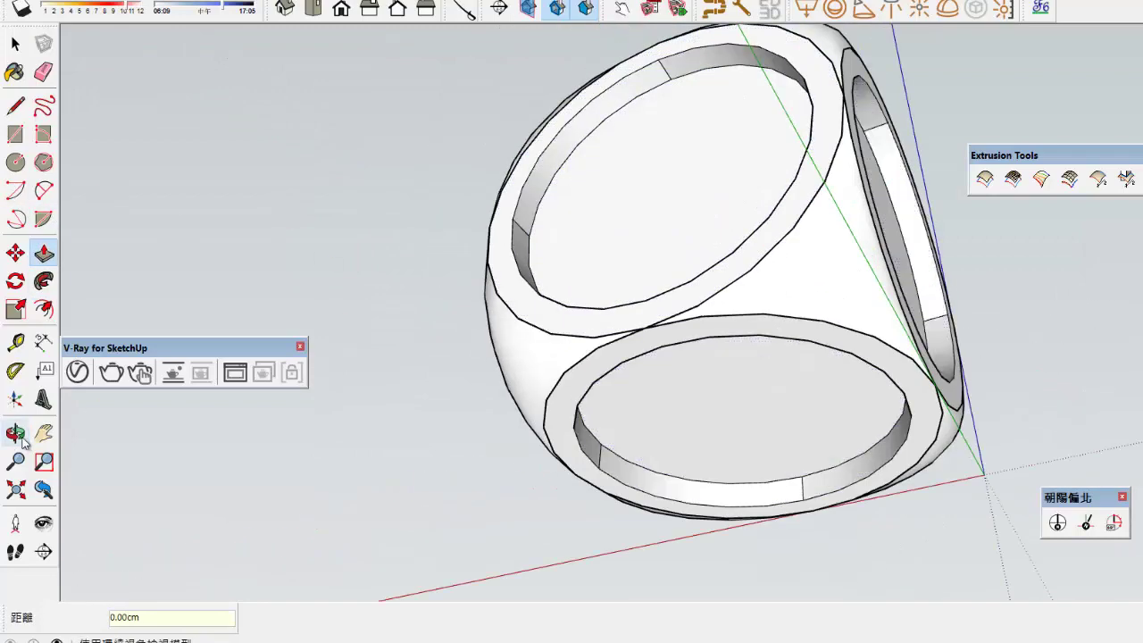
Step: Repeat the 3 cm inward push on the inner circles of the top face and the remaining side
left_click(17, 435)
left_click_drag(751, 223, 482, 474)
left_click(44, 254)
scroll(808, 377, "up", 2)
double_click(855, 373)
double_click(705, 89)
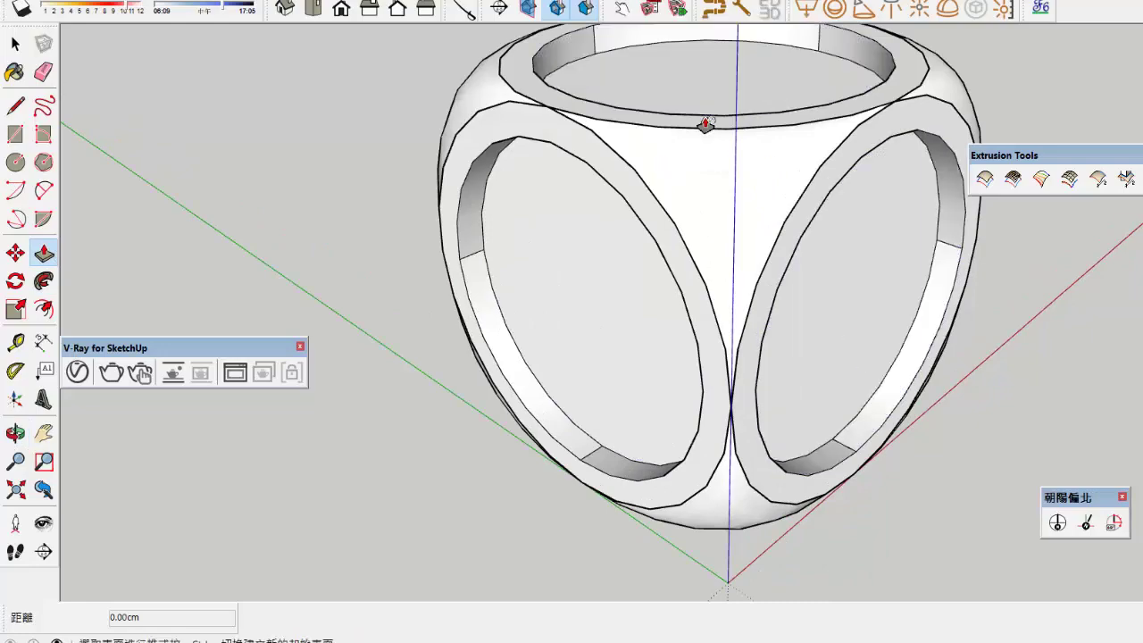
Step: Offset the remaining circular side face inward by 3 cm and push its inner circle in by 3 cm
scroll(330, 331, "down", 3)
left_click(16, 434)
left_click_drag(798, 390, 676, 477)
left_click(44, 309)
scroll(617, 322, "up", 2)
double_click(701, 344)
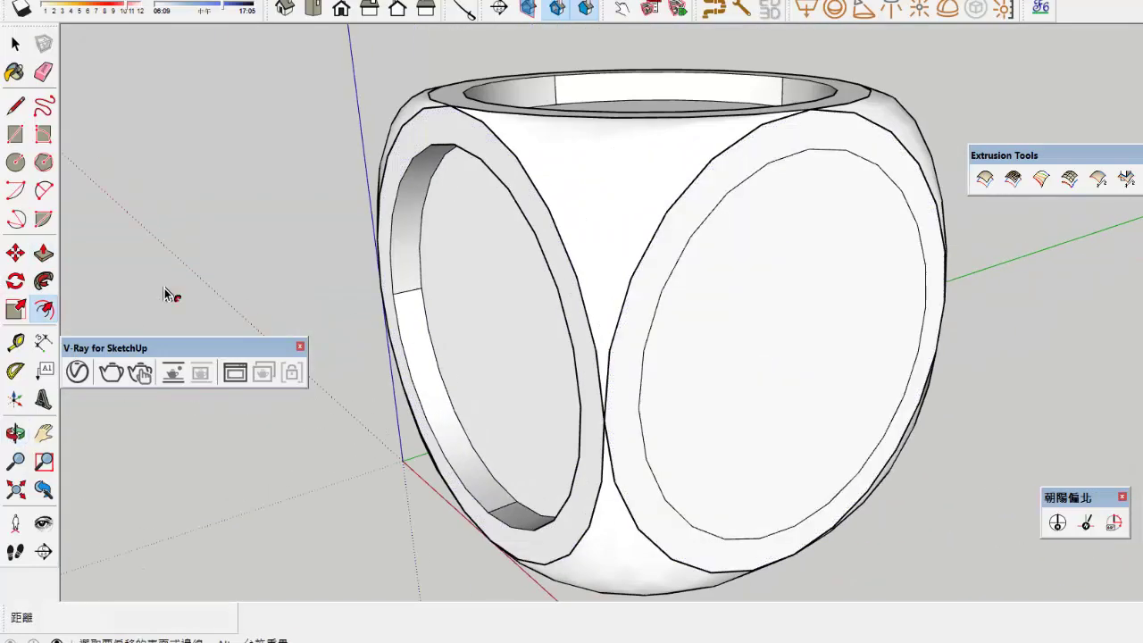
left_click(44, 254)
scroll(750, 398, "up", 2)
double_click(752, 399)
scroll(756, 393, "down", 2)
Step: Delete the recessed inner circular faces on the sides and top to open the cube
left_click(15, 43)
left_click(591, 336)
key("Delete")
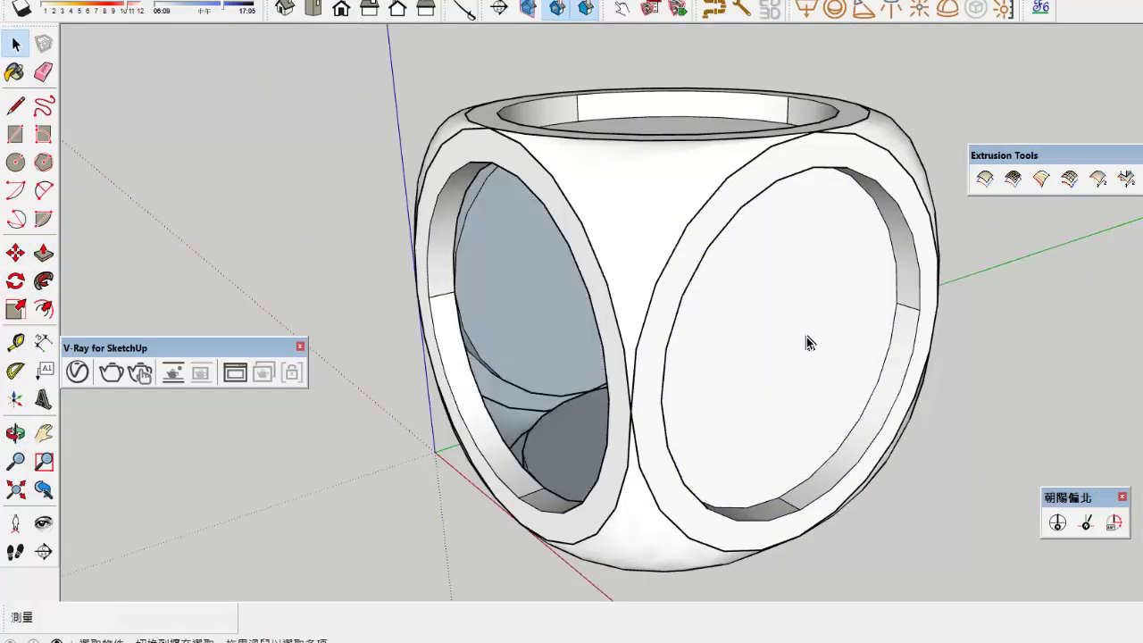
left_click(808, 340)
key("Delete")
scroll(692, 130, "up", 2)
left_click(672, 123)
key("Delete")
key("Delete")
Step: Select the entire hollow rounded cube and make it a group
scroll(711, 472, "down", 5)
left_click(16, 434)
left_click_drag(701, 463, 553, 424)
left_click(15, 43)
triple_click(686, 372)
right_click(677, 371)
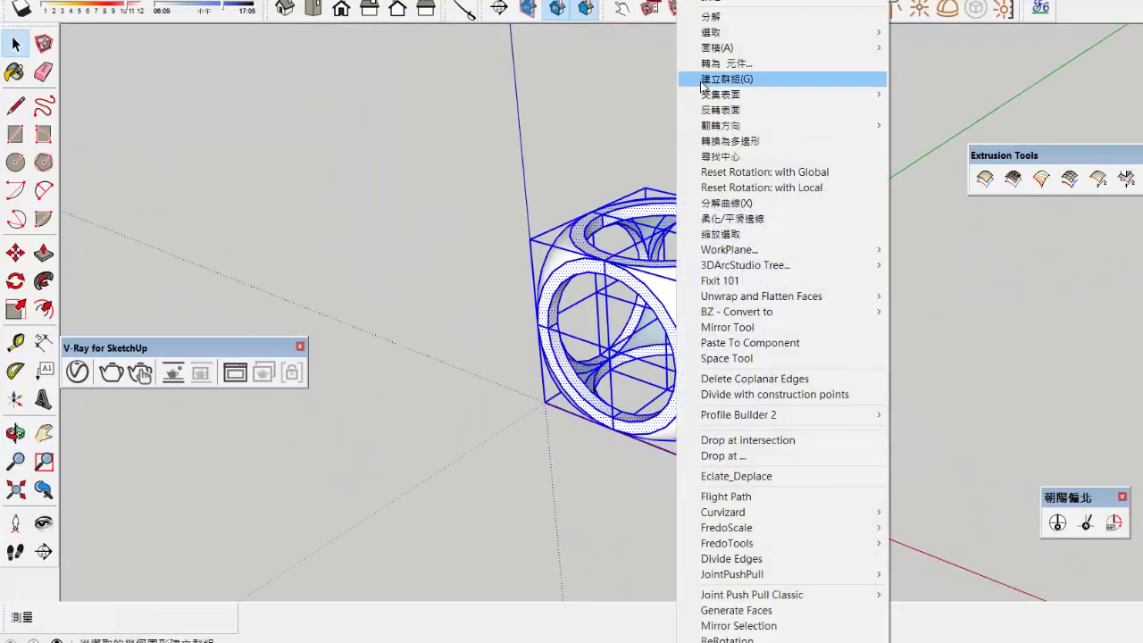
left_click(708, 81)
Step: Copy the cube group 40 cm straight up and repeat the copy three times to form a column
left_click(15, 253)
scroll(357, 366, "up", 3)
key("ctrl")
left_click(458, 392)
type("40")
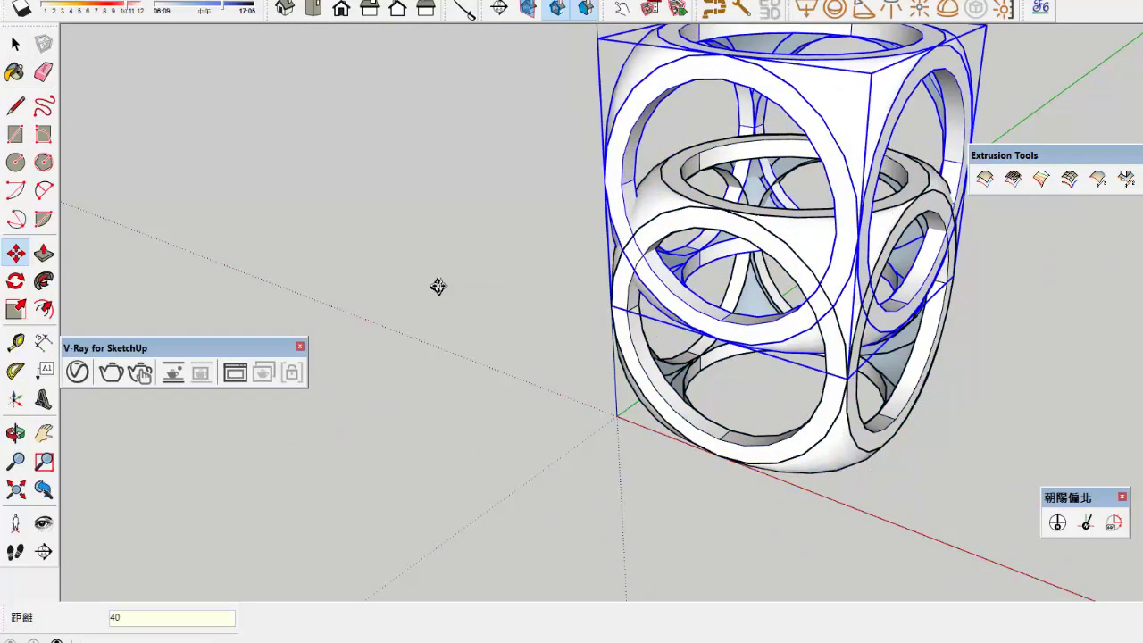
key("Return")
type("3*")
key("Return")
Step: Copy the whole column 40 cm along the red axis and repeat the copy three times
scroll(478, 465, "down", 5)
left_click(16, 44)
left_click_drag(373, 73, 795, 619)
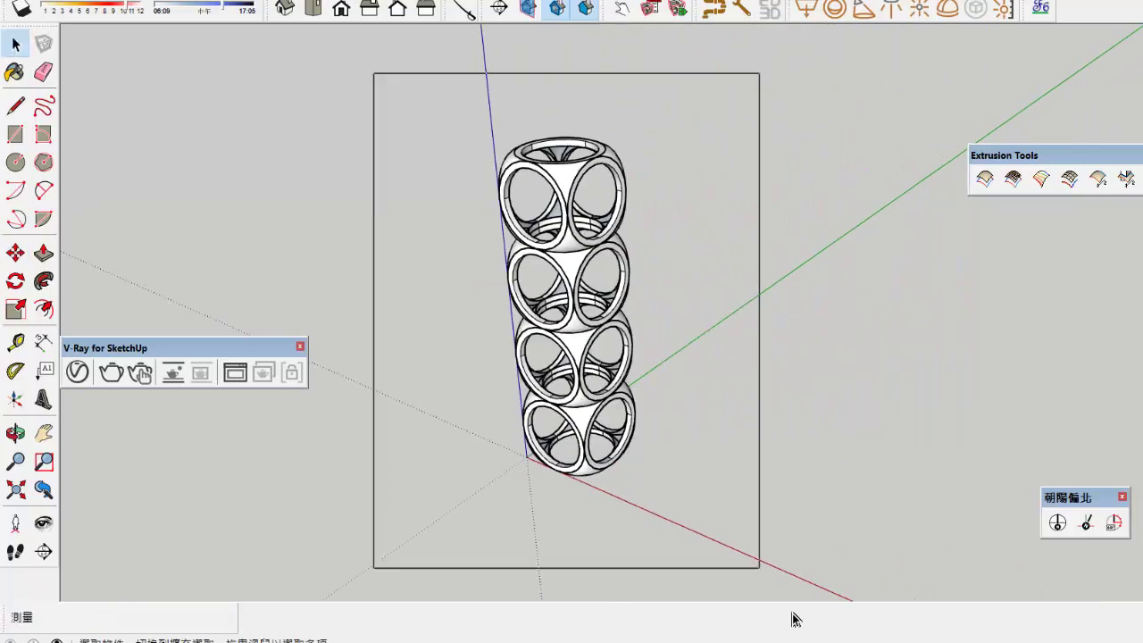
left_click(15, 253)
scroll(478, 393, "down", 3)
key("ctrl")
left_click(460, 459)
left_click(537, 493)
type("40")
key("Return")
type("3")
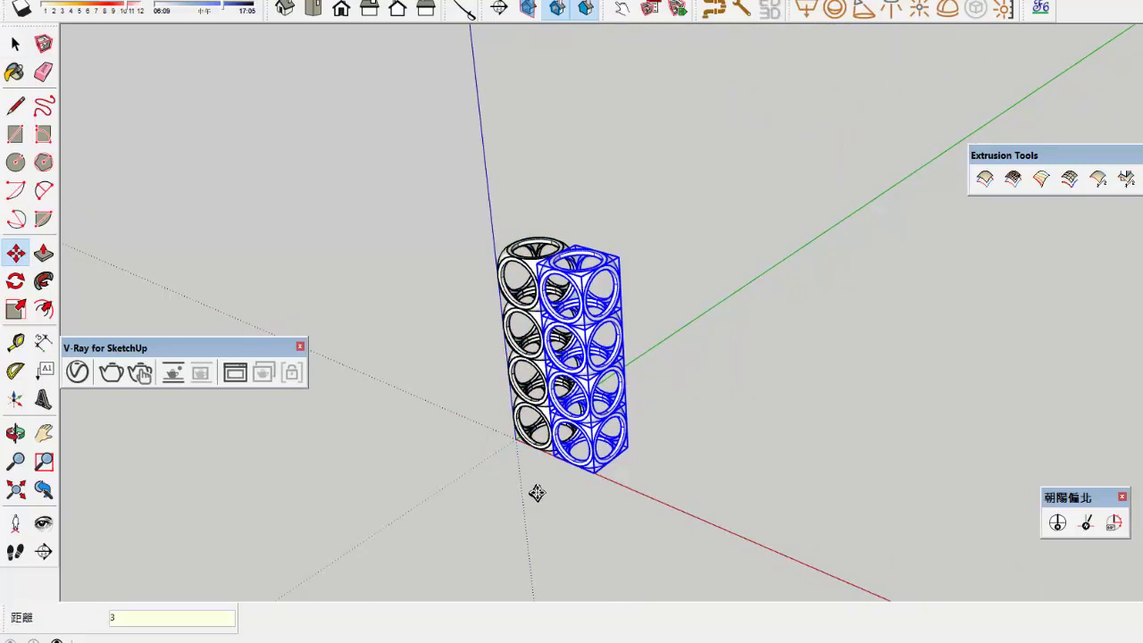
type("*")
key("Return")
Step: Copy the four-column wall of cubes 40 cm along the green axis and repeat the copy three times
left_click(16, 44)
left_click_drag(411, 180, 900, 635)
left_click(15, 254)
scroll(831, 527, "up", 3)
key("ctrl")
left_click(736, 537)
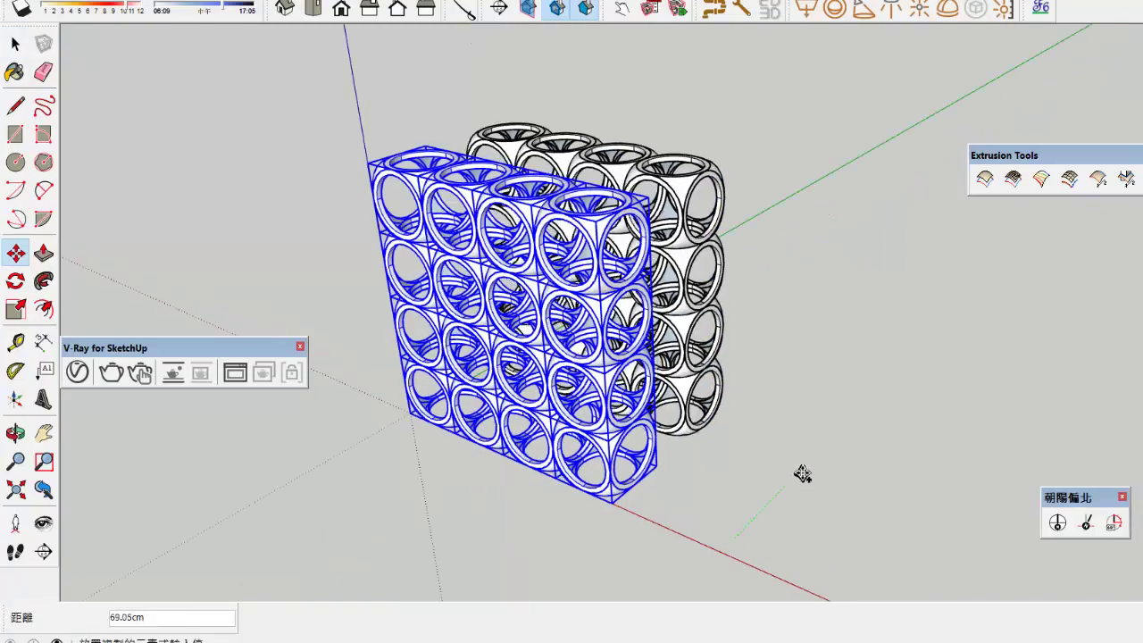
left_click(804, 460)
type("40")
key("Return")
type("3x")
key("Return")
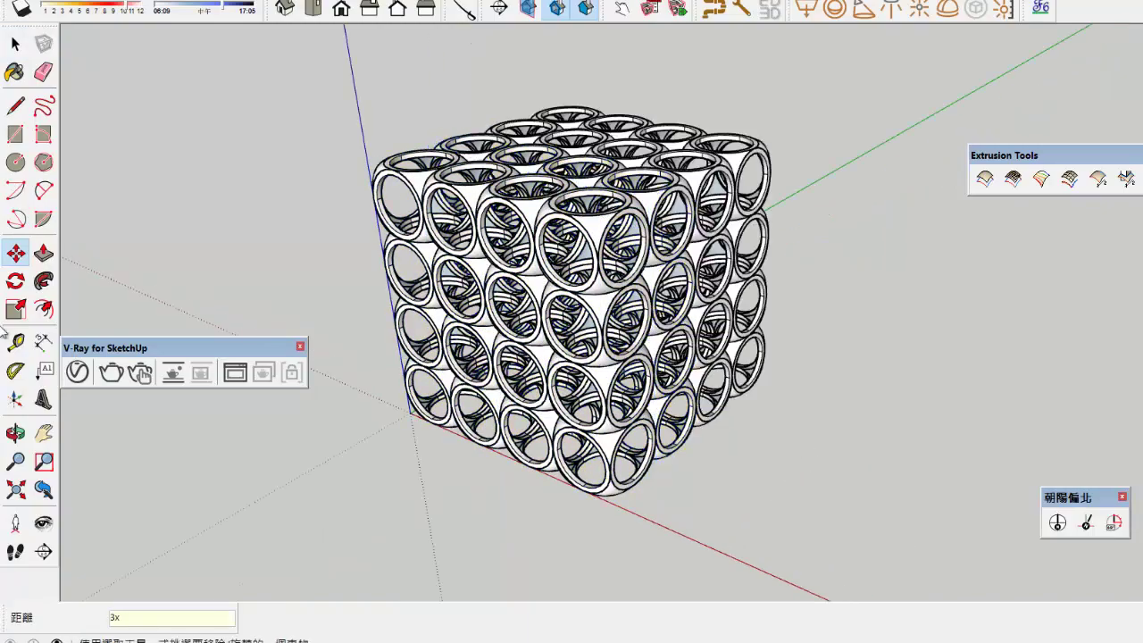
left_click(15, 433)
mouse_move(608, 362)
left_mouse_down()
mouse_move(595, 301)
mouse_move(702, 294)
mouse_move(600, 348)
left_mouse_up()
left_click(15, 44)
left_click_drag(303, 74, 853, 493)
right_click(688, 357)
key("Escape")
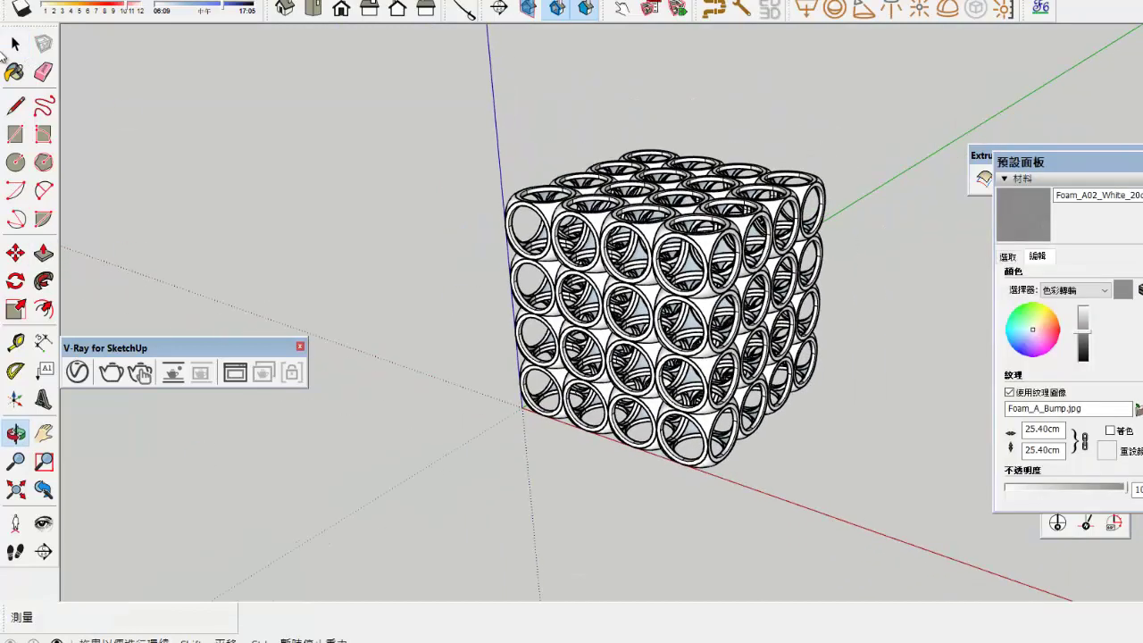
Step: Move the entire cube array 200 cm along the green axis and 200 cm along the red axis
left_click(15, 44)
left_click_drag(364, 86, 1047, 582)
left_click(15, 254)
left_click(795, 518)
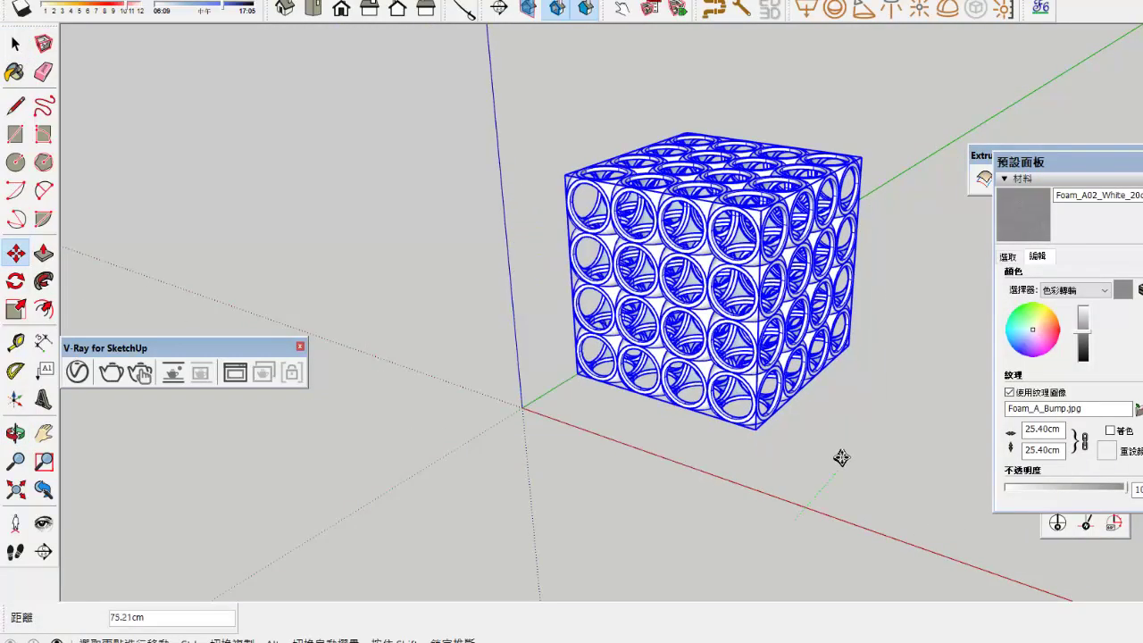
key("Return")
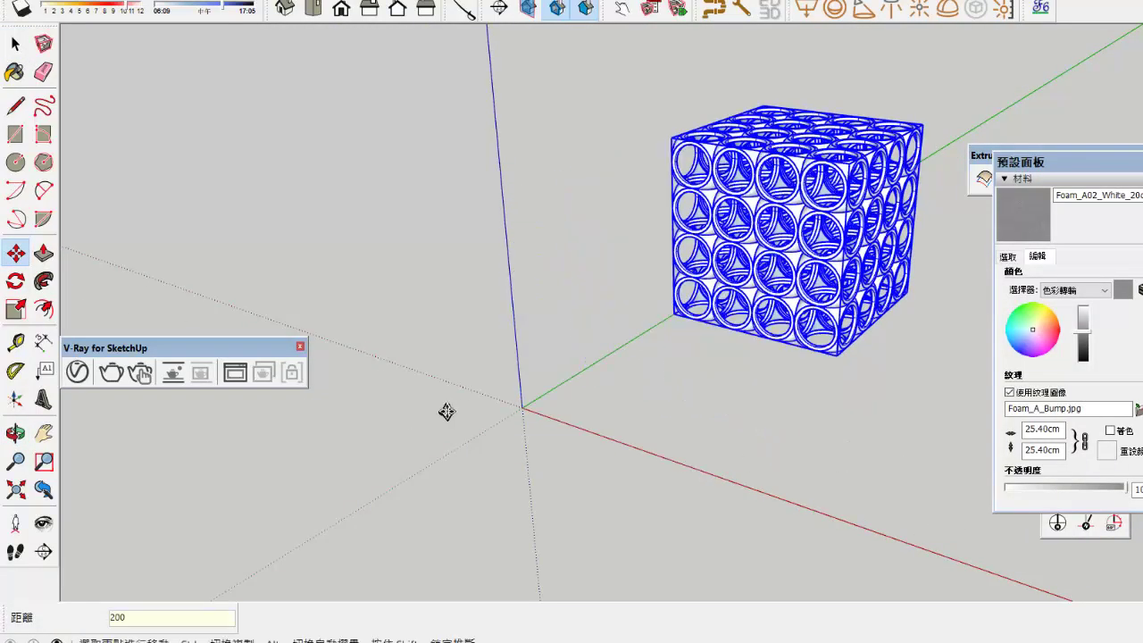
left_click(577, 400)
key("Return")
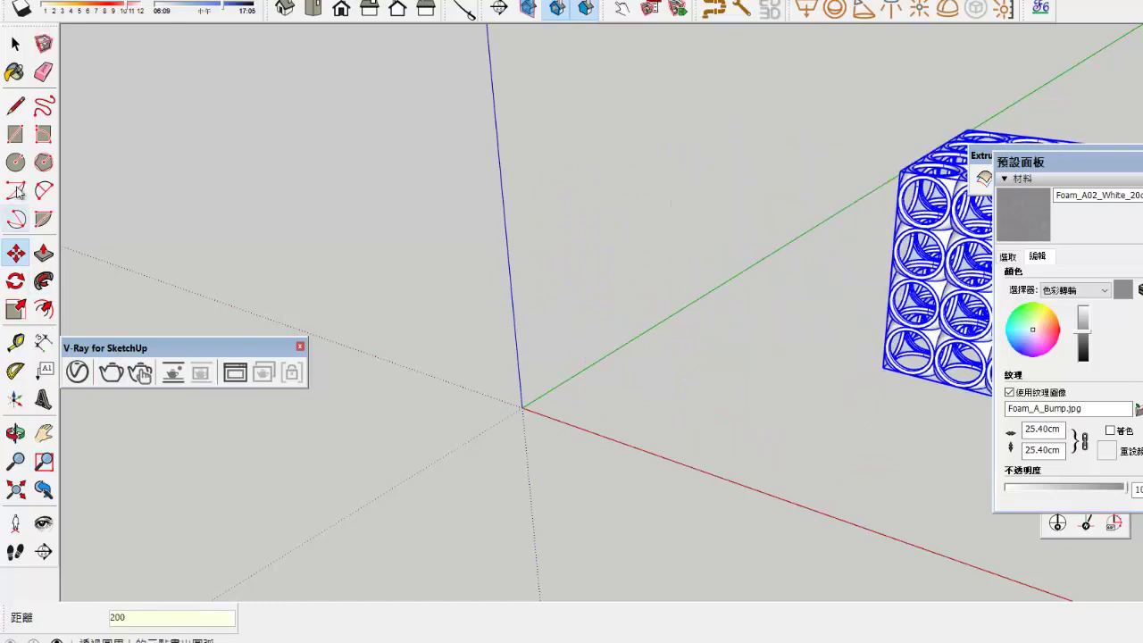
Step: Draw a rectangular floor with a 900 cm side from the origin and offset its outline inward by 20 cm
key("r")
middle_click_drag(255, 454, 693, 397)
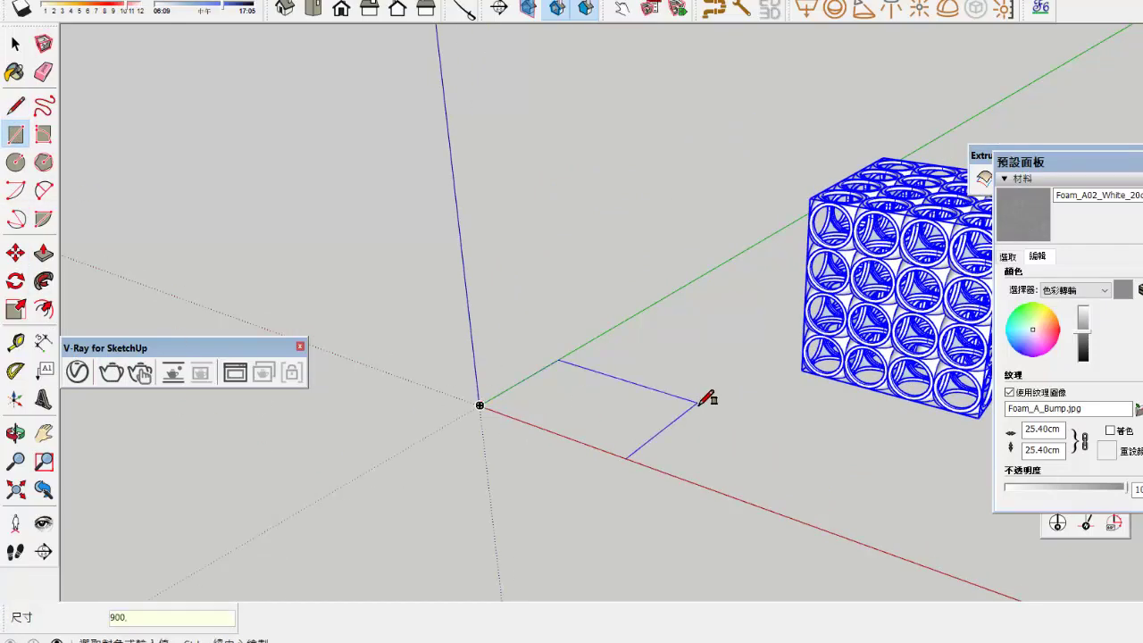
key("Return")
scroll(396, 406, "down", 2)
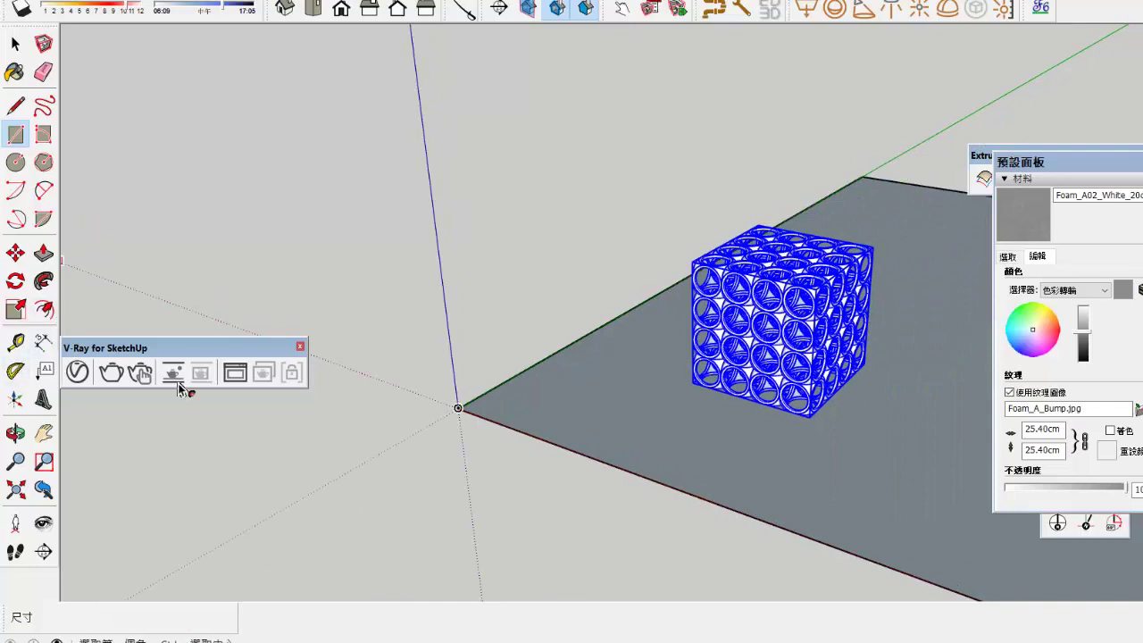
key("f")
left_click(522, 432)
type("20")
key("Return")
Step: Pull the border strip around the floor up 320 cm to form the room's walls
key("p")
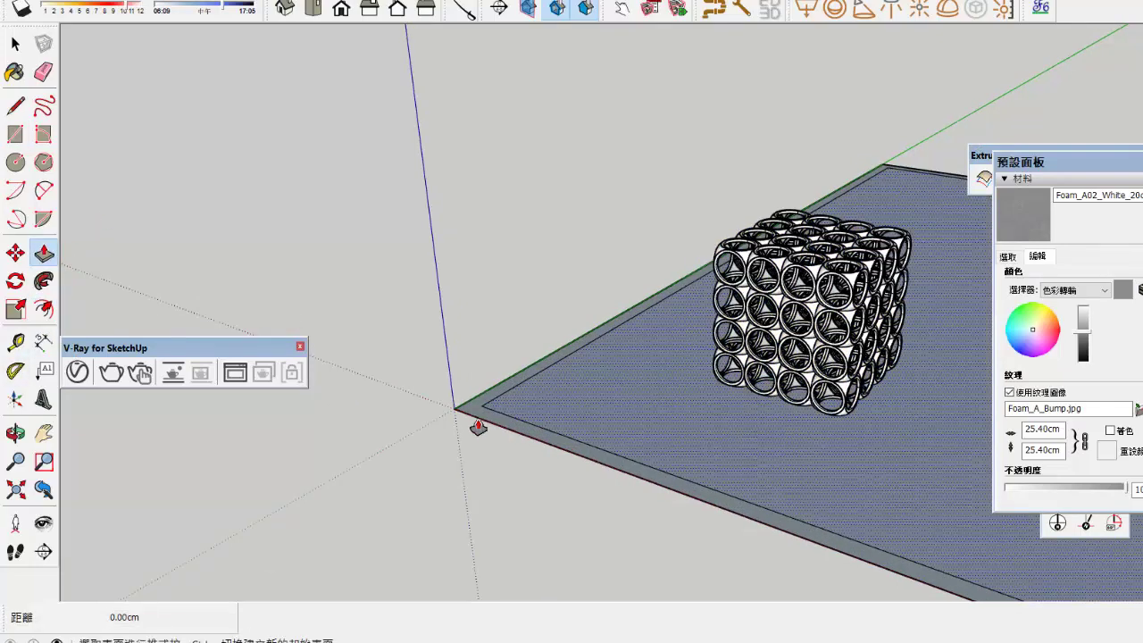
left_click(475, 426)
type("300")
key("Return")
scroll(307, 258, "down", 3)
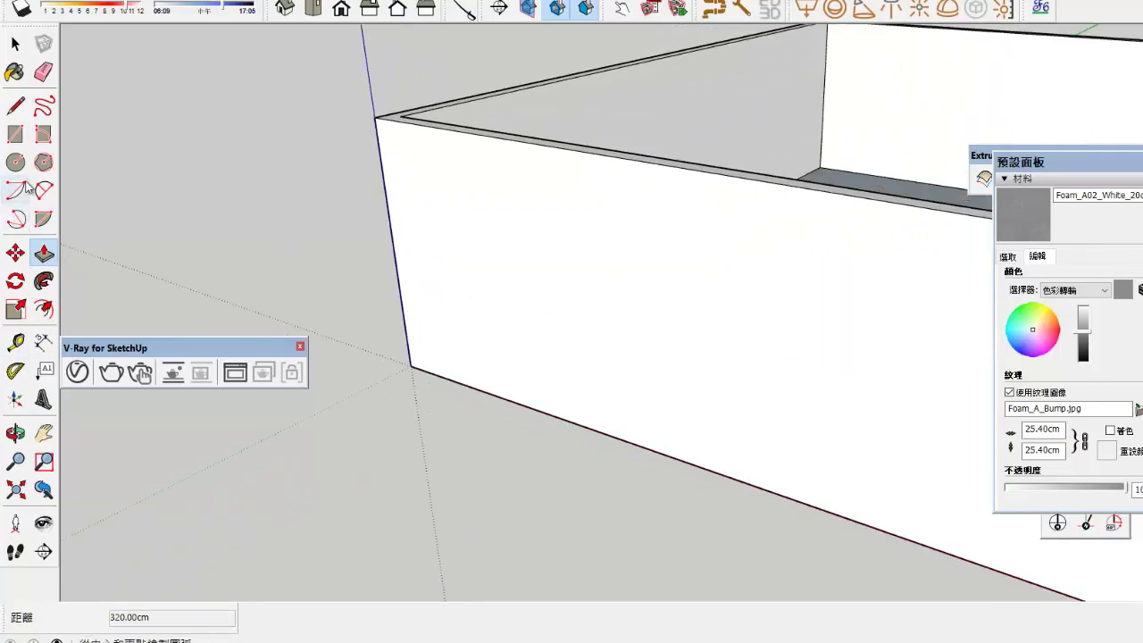
Step: Draw a door rectangle at the base of the front wall and push it through the wall
left_click(15, 135)
left_click(919, 535)
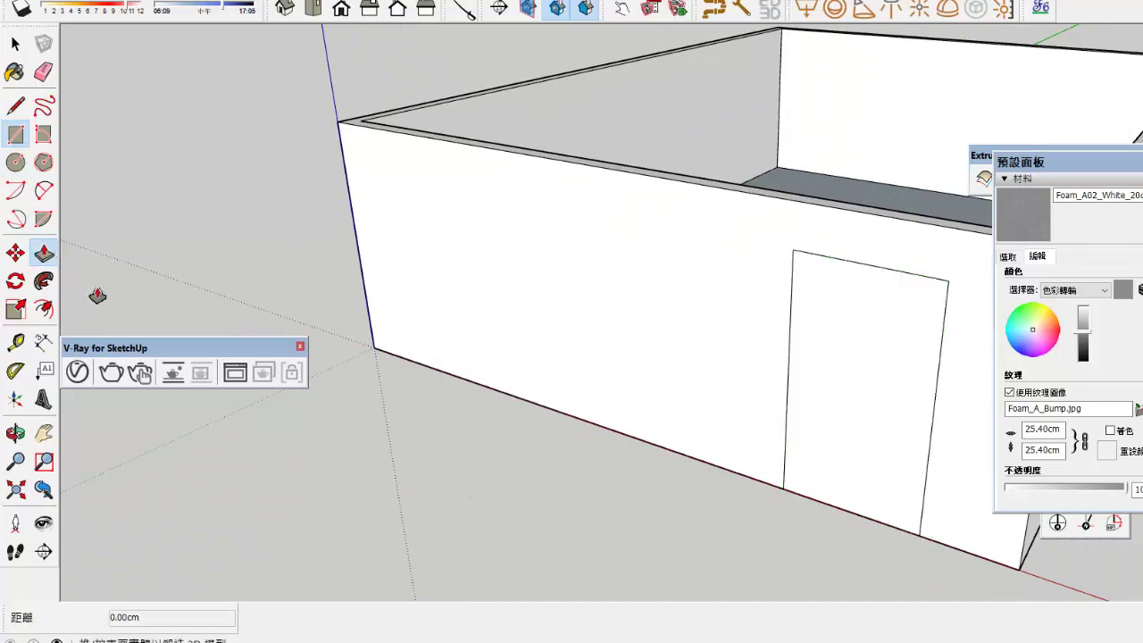
scroll(844, 425, "up", 2)
left_click(844, 416)
left_click(863, 349)
Step: Draw a tall window rectangle on the front wall near the end farthest from the door opening
middle_click_drag(668, 460, 671, 428)
key("r")
left_click(311, 119)
left_click(413, 341)
Step: Copy the window outline along the wall toward the door and divide the spacing with /2 for three evenly spaced outlines
key("space")
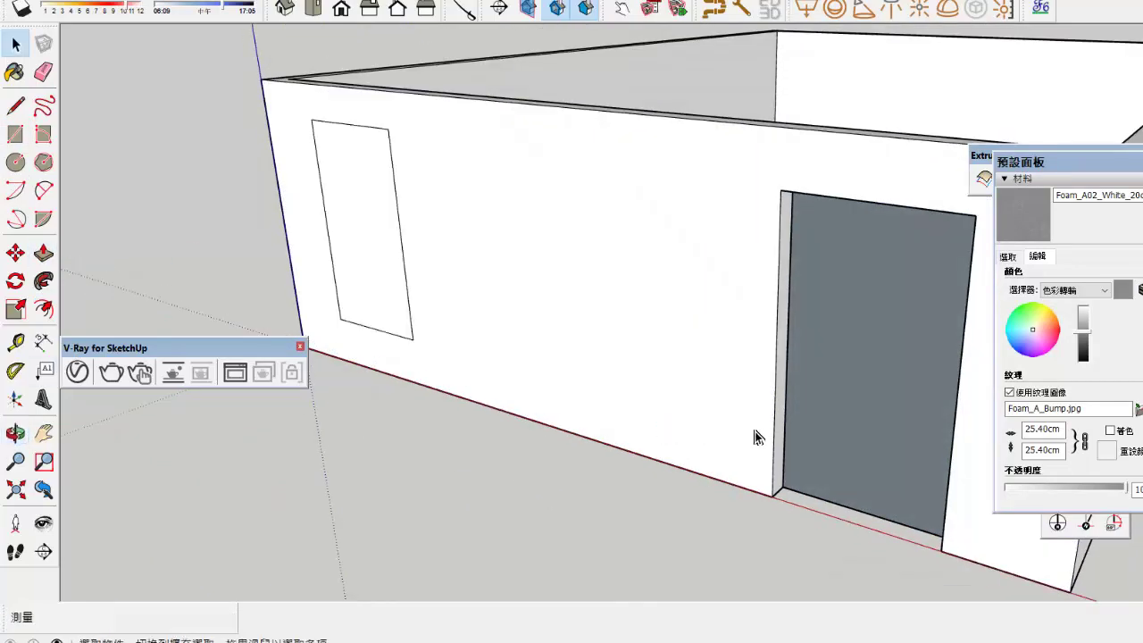
left_click(365, 299)
key("ctrl")
left_click(336, 323)
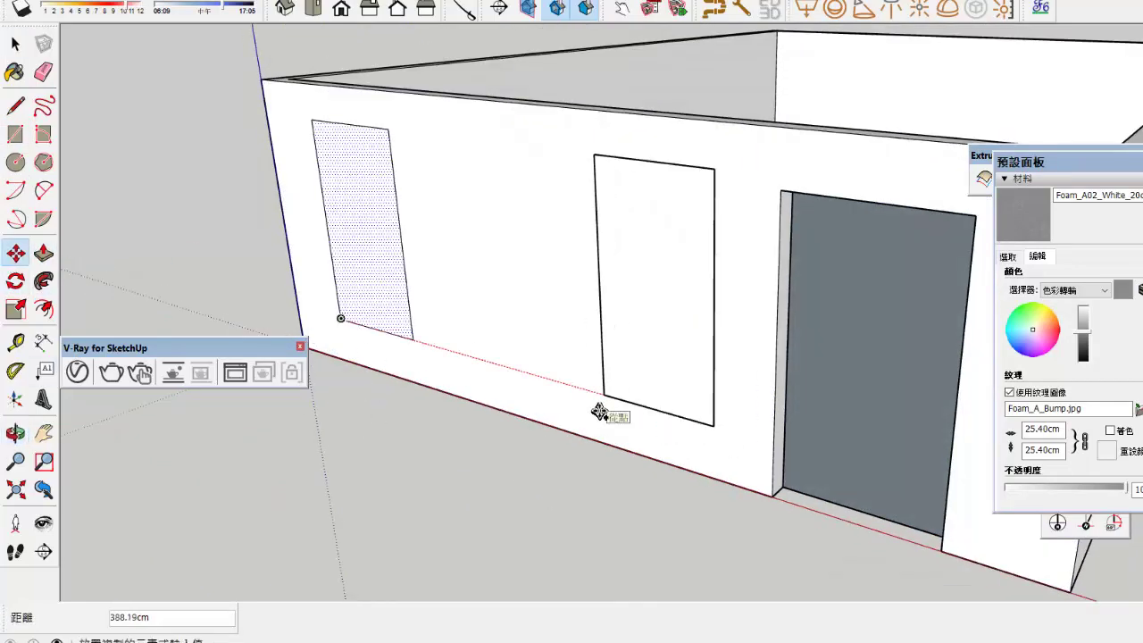
left_click(613, 408)
type("/2")
key("Return")
Step: Push the three window faces 20 cm through the wall to open them
left_click(44, 254)
scroll(294, 302, "up", 2)
double_click(370, 286)
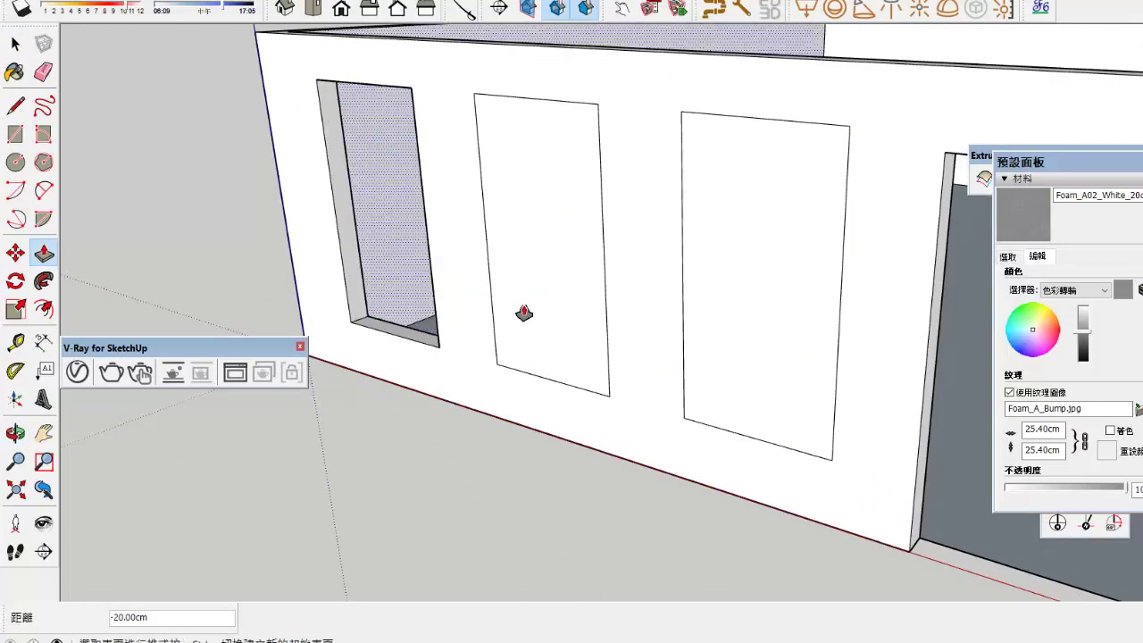
double_click(523, 313)
double_click(740, 383)
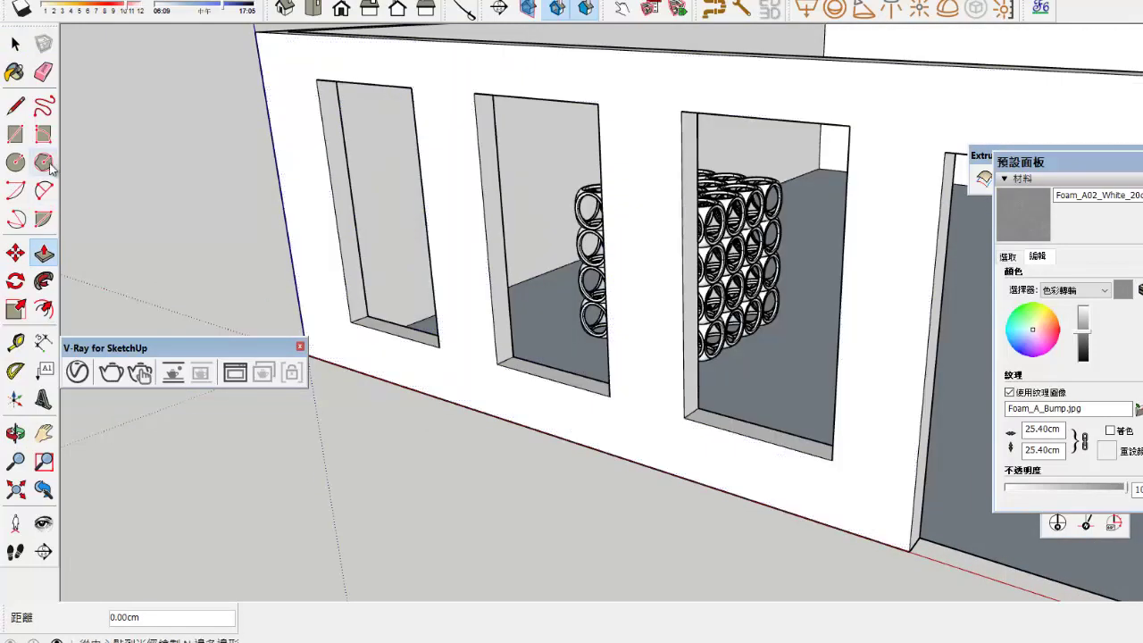
Step: Trace an edge on each of the three window openings to close them with faces
left_click(437, 345)
left_click(609, 394)
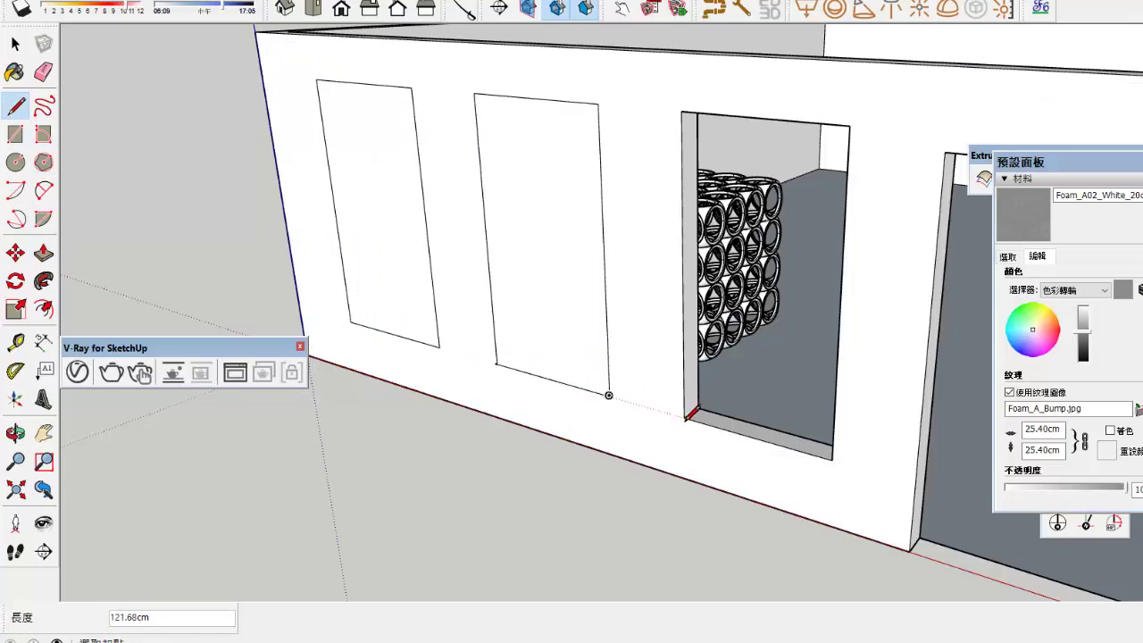
left_click(833, 455)
Step: Paint the three window faces with the 06Glass material from the model's materials
key("space")
left_click(1007, 256)
left_click(1048, 276)
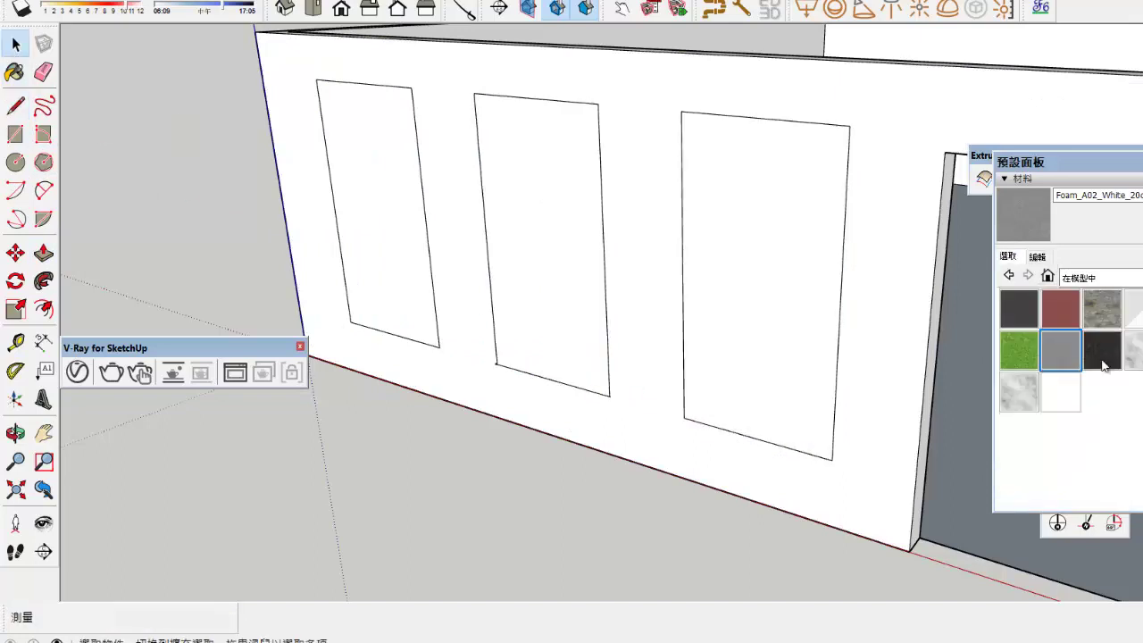
left_click(1129, 308)
left_click(759, 286)
left_click(544, 250)
left_click(347, 191)
Step: Convert the three glass faces into framed windows with dividing bars using the window generator
key("space")
left_click(375, 214)
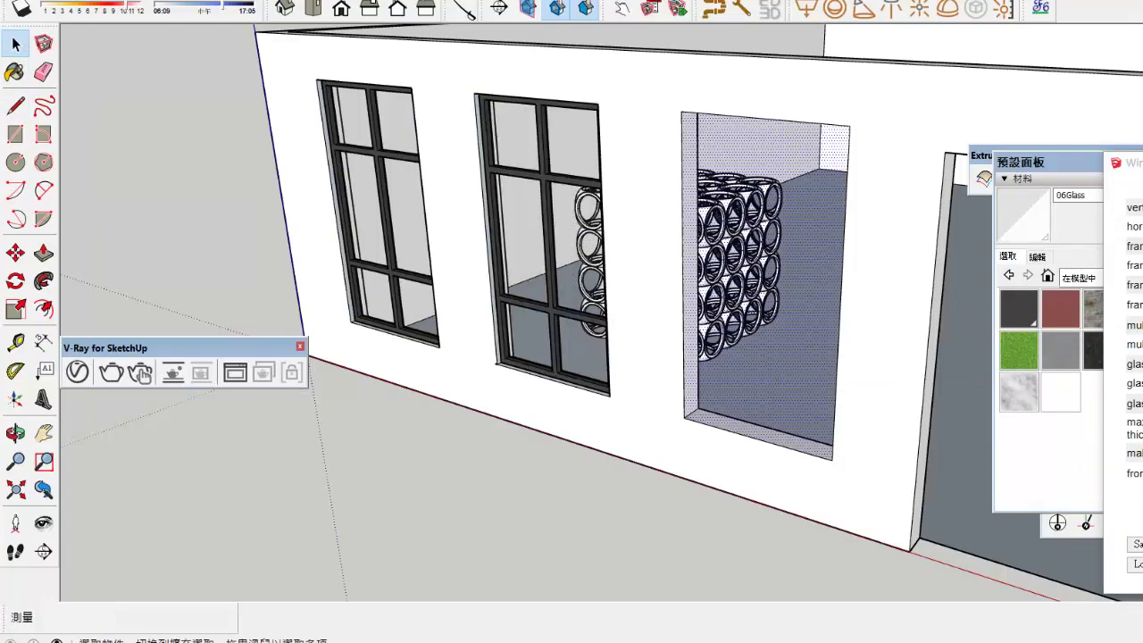
left_click(605, 487)
scroll(609, 508, "down", 4)
scroll(230, 459, "up", 2)
left_click(44, 253)
scroll(795, 473, "up", 2)
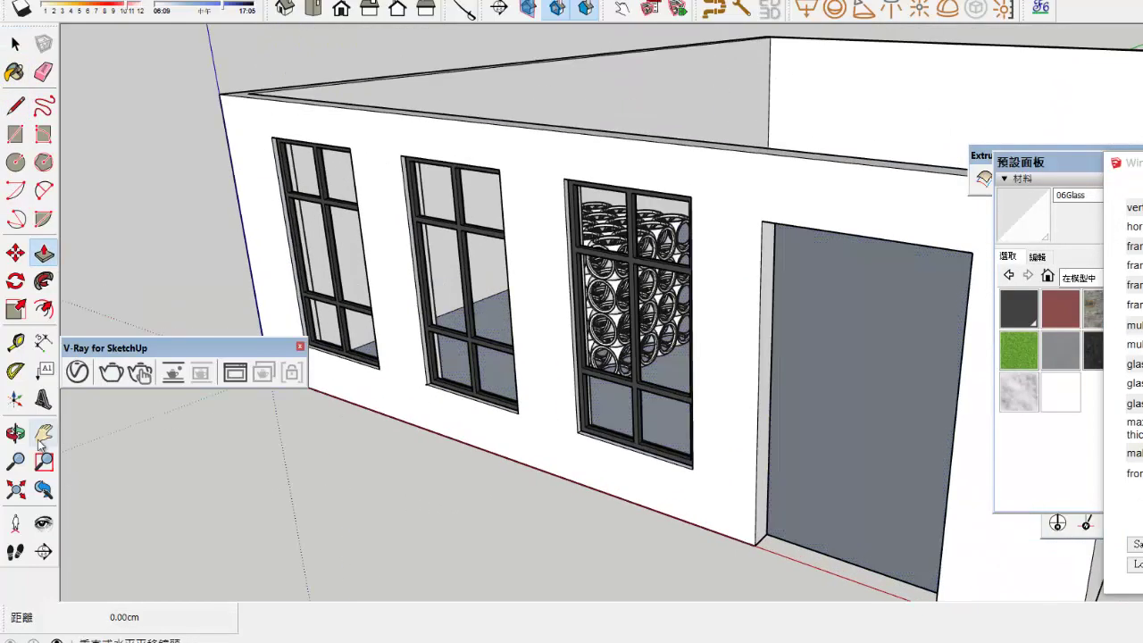
Step: Select the whole cube array inside the room and raise it by 5 cm
left_click(15, 434)
left_click_drag(608, 312, 644, 418)
scroll(432, 290, "up", 5)
key("space")
scroll(431, 291, "down", 2)
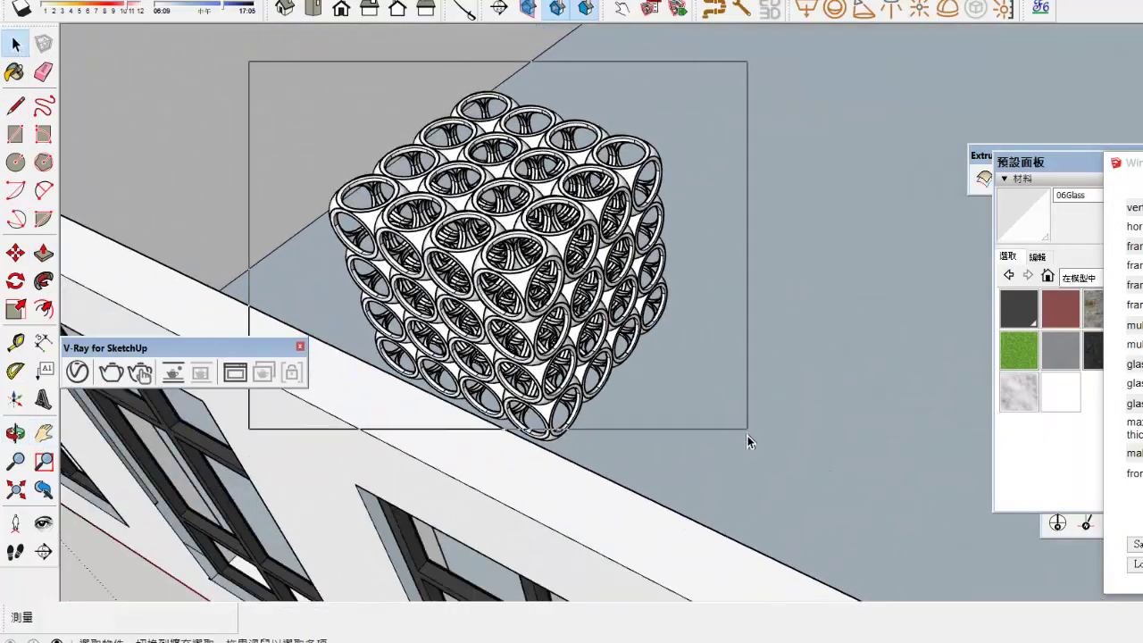
left_click_drag(747, 436, 749, 438)
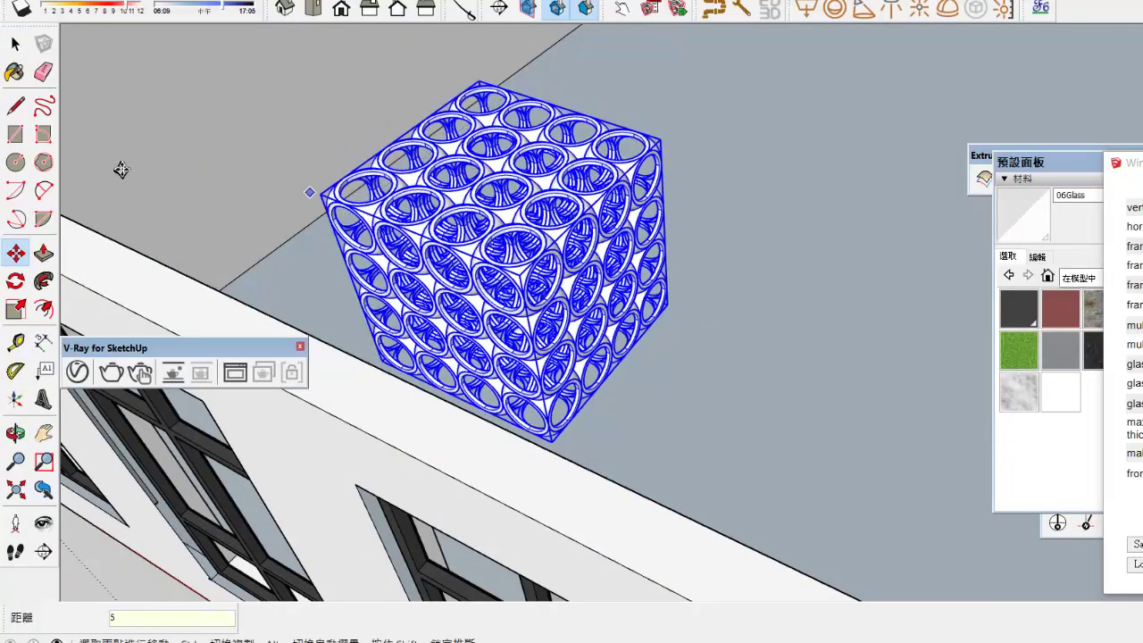
Step: Apply Push/Pull to the room's floor beneath the cube array
key("p")
scroll(804, 370, "up", 3)
key("Return")
Step: From a view inside the room, select the whole cube array and shift it slightly farther back across the floor
middle_click_drag(500, 500, 599, 383)
scroll(599, 383, "up", 3)
middle_click_drag(557, 525, 313, 510)
scroll(312, 510, "up", 2)
key("space")
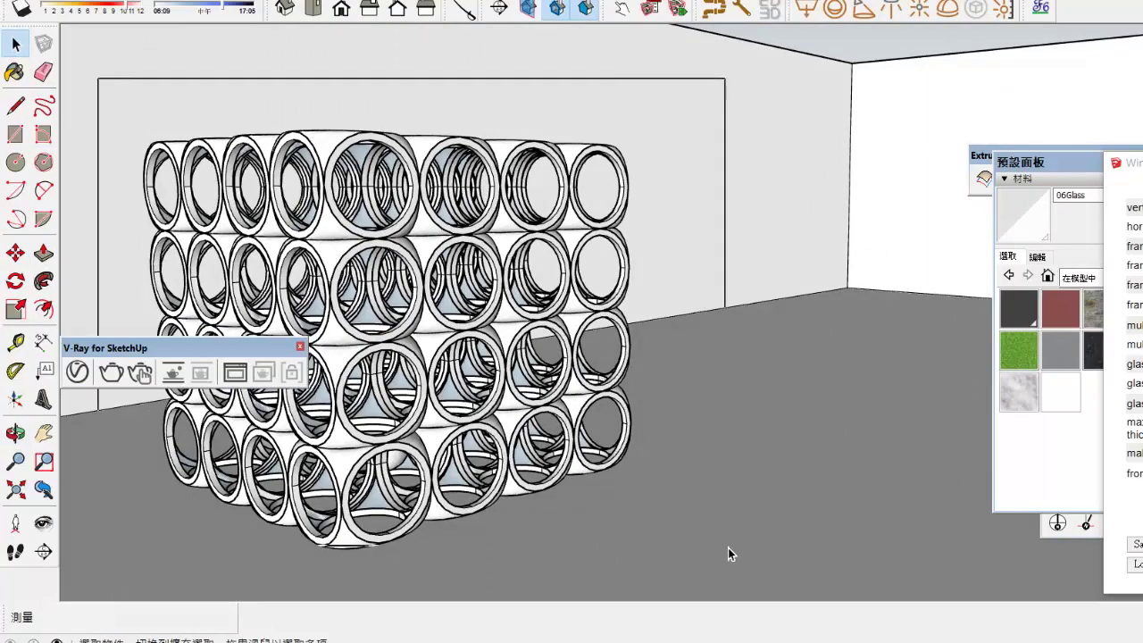
left_click(427, 479)
left_click(16, 255)
left_click(534, 545)
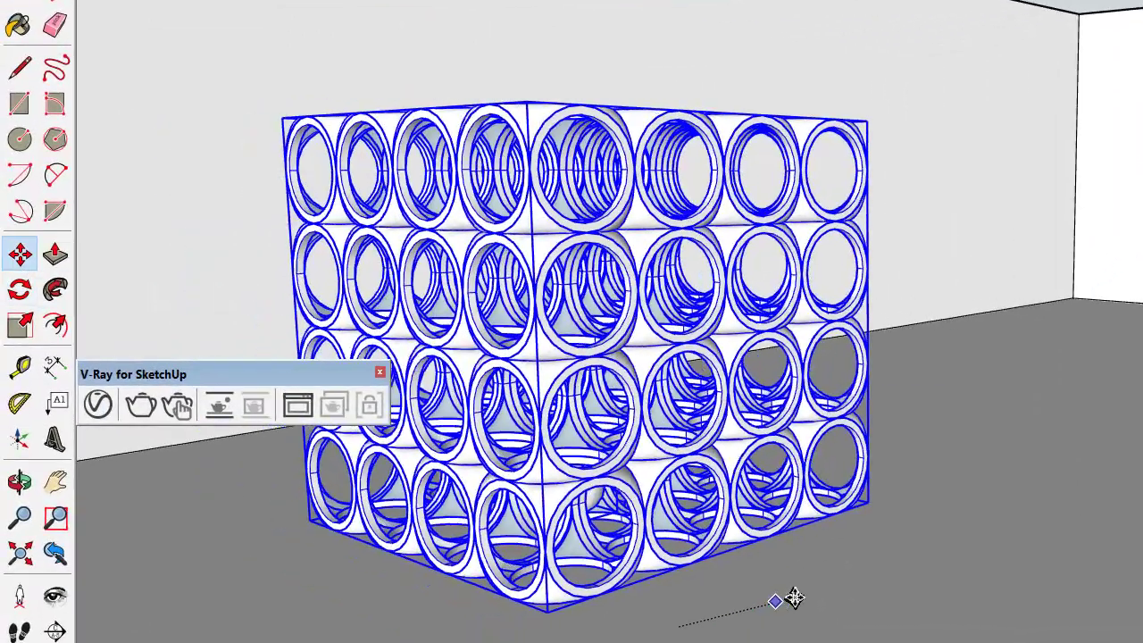
left_click(609, 515)
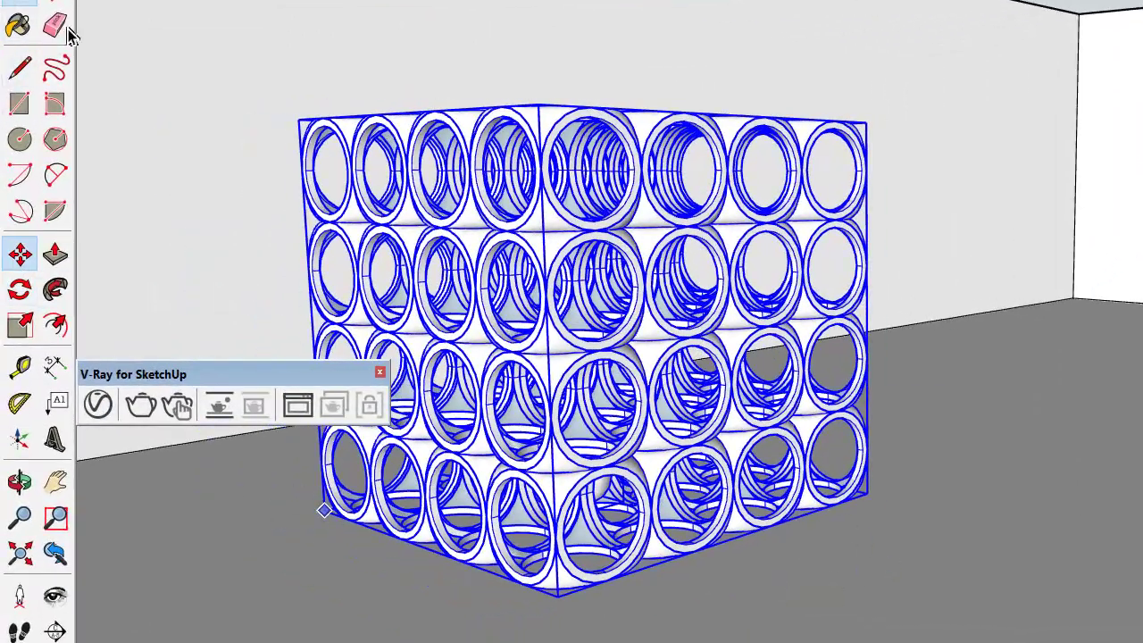
Step: Apply the V-Ray material Porcelain_A02_Orange_10cm to the selected cube array and move the asset editor clear of the model
left_click(681, 141)
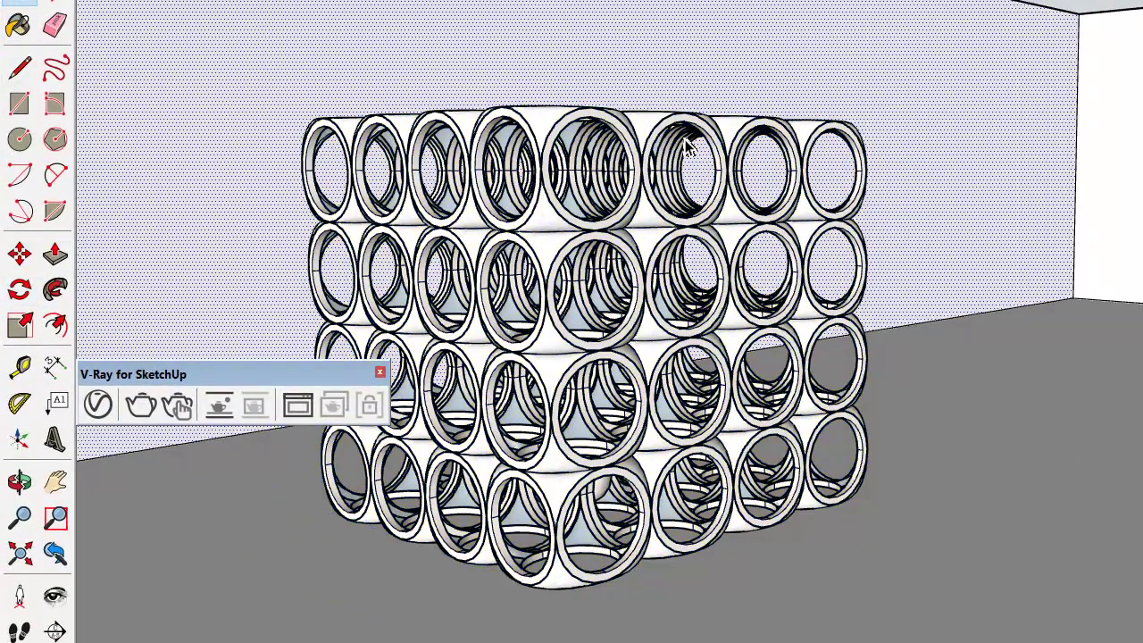
left_click(759, 346)
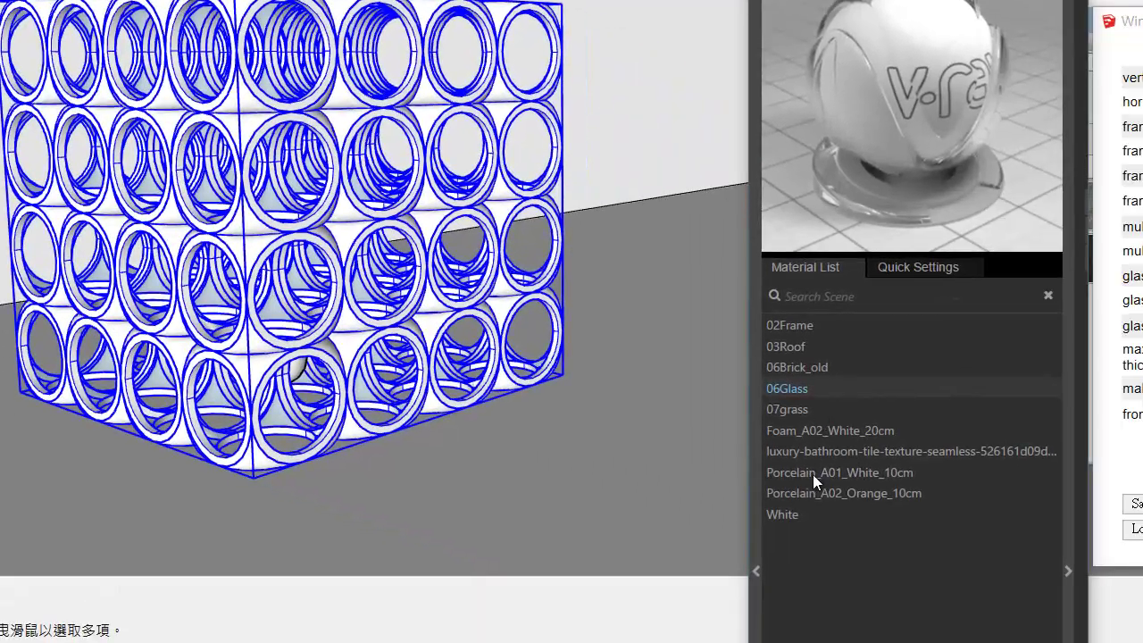
left_click(983, 538)
left_click(1010, 557)
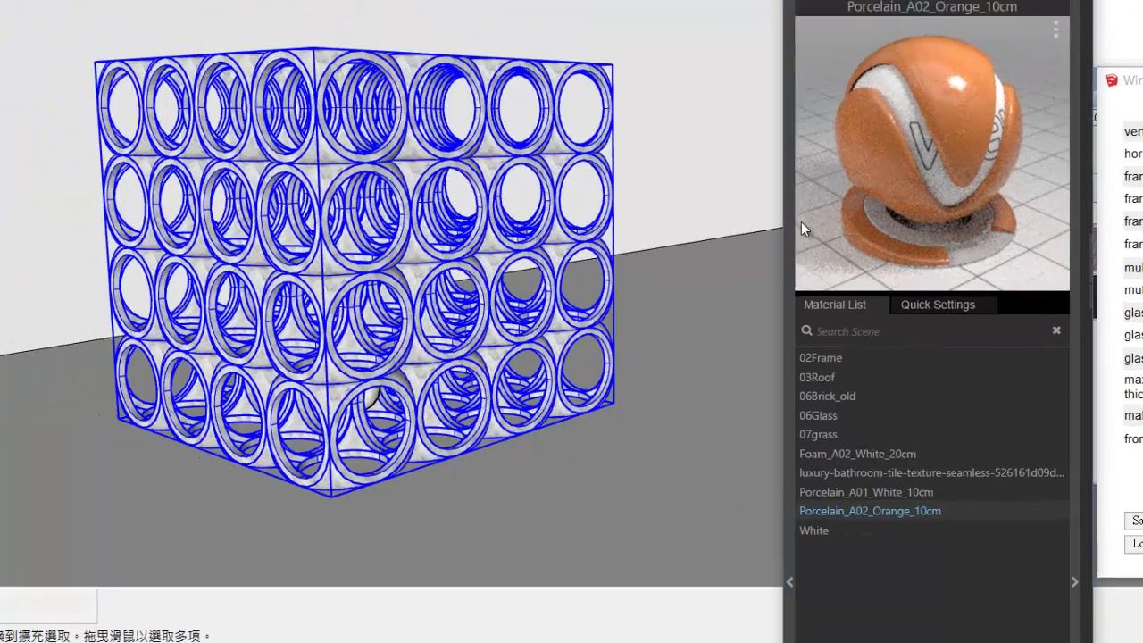
left_click_drag(928, 35, 1078, 43)
left_click(17, 254)
left_click(554, 549)
key("ctrl")
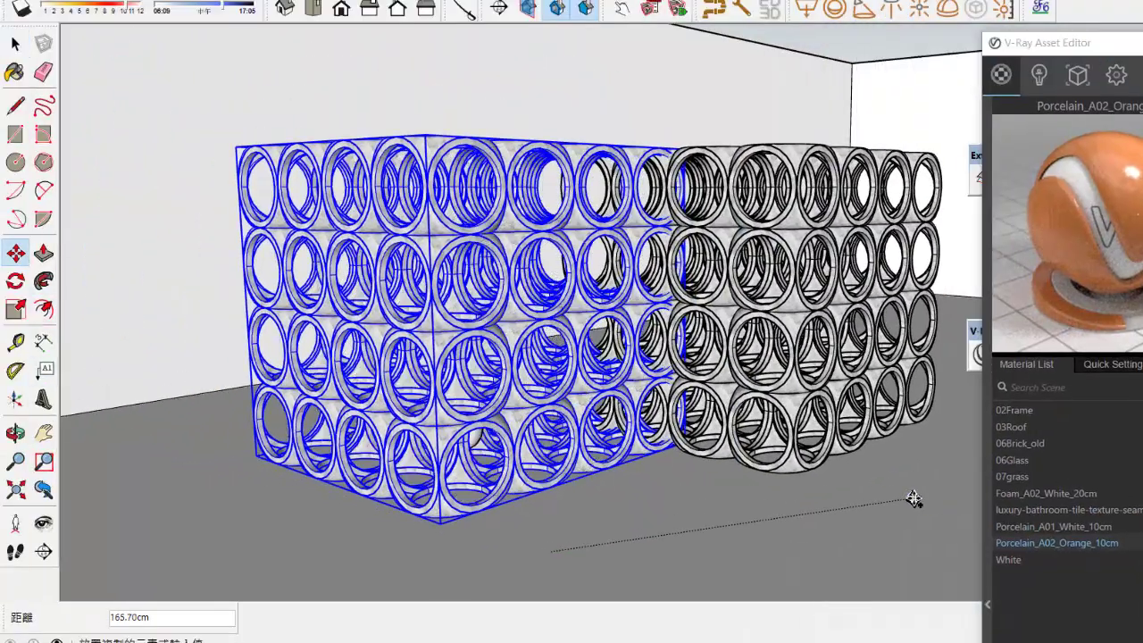
key("Escape")
left_click(15, 42)
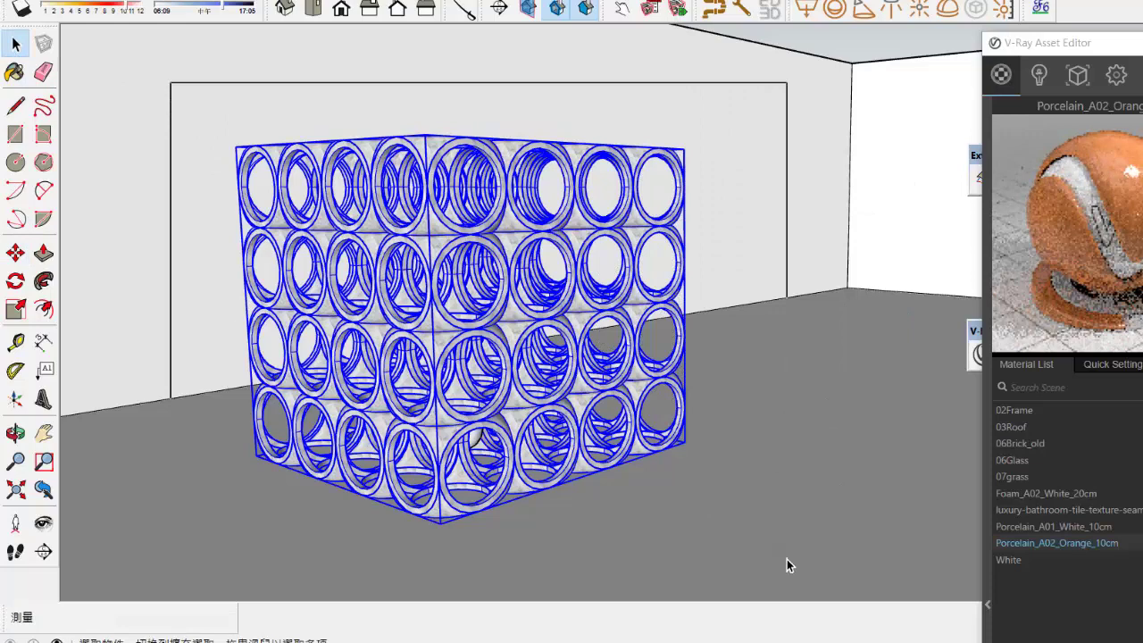
Step: Copy the whole selected cube array to a spot beside the original on the room's floor
left_click(15, 253)
left_click(669, 503)
key("ctrl")
left_click(720, 520)
key("space")
middle_click_drag(592, 256, 799, 250)
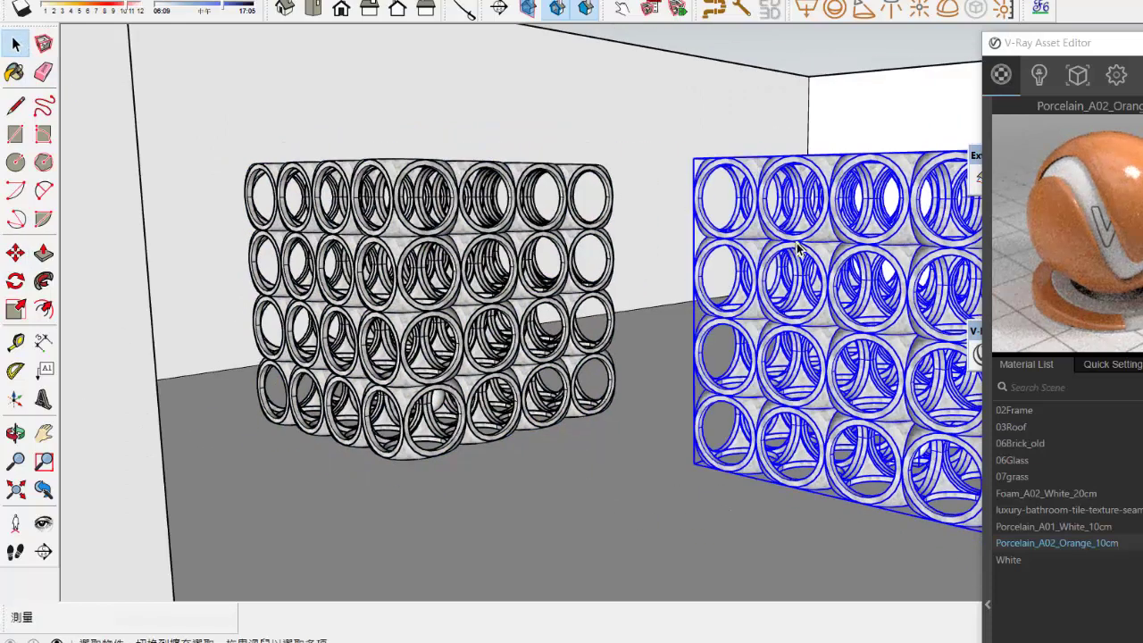
Step: Apply the V-Ray material Foam_A02_White_20cm to the selected copy of the cube array
left_click(1016, 505)
left_click(1035, 496)
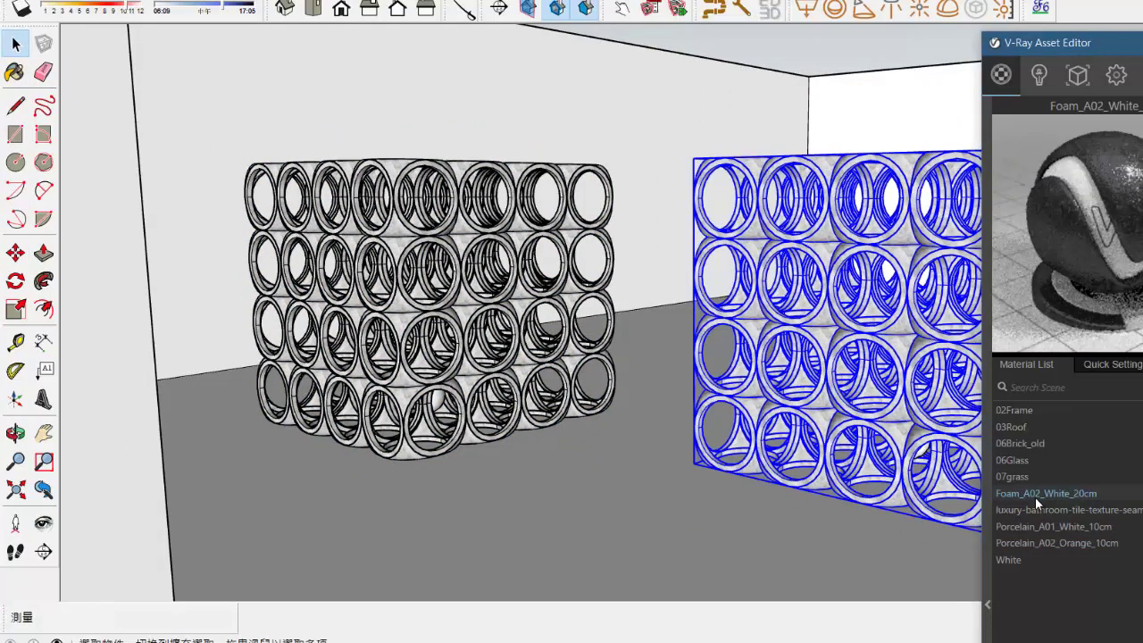
right_click(1035, 496)
left_click(1078, 530)
Step: Close the room's open top with a face inside the upper wall edges and make that face a group
middle_click_drag(671, 366, 73, 484)
key("l")
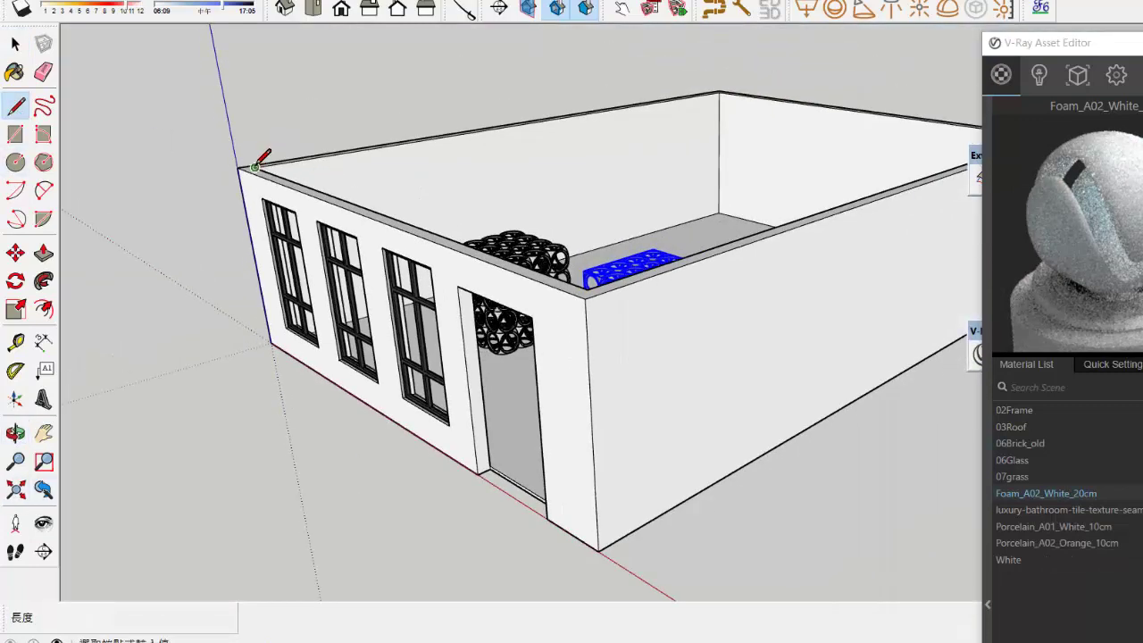
left_click(588, 289)
key("space")
double_click(585, 207)
right_click(585, 206)
left_click(682, 64)
Step: Raise the roof group above the walls and push/pull its face to a thickness of 20 cm
key("m")
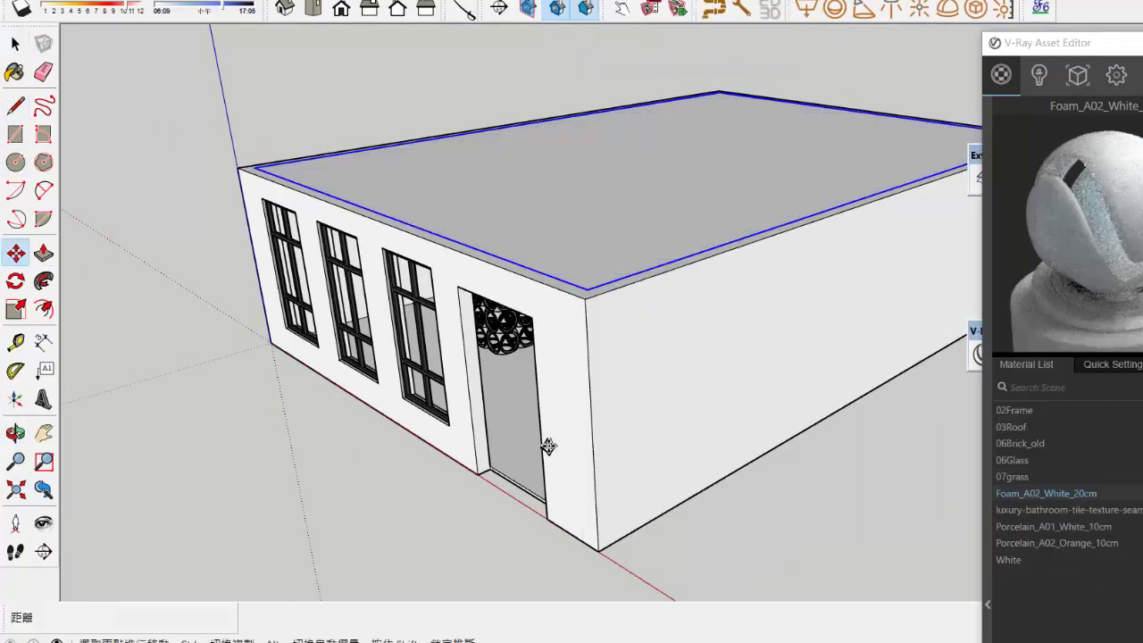
left_click(584, 484)
middle_click_drag(576, 377, 610, 52)
scroll(527, 82, "up", 3)
key("space")
double_click(438, 109)
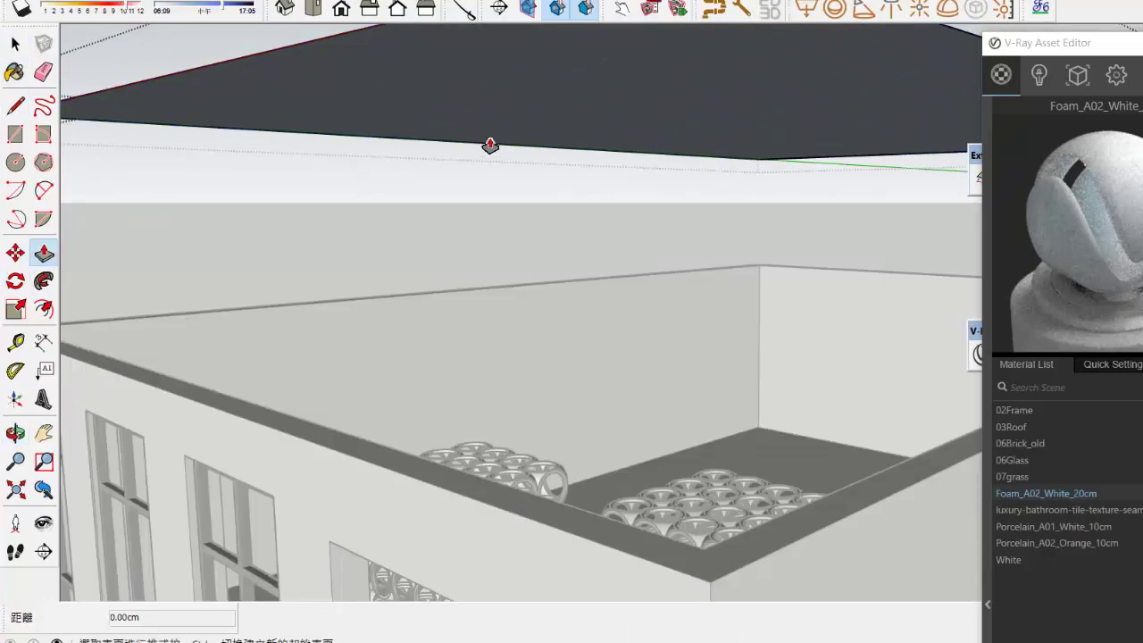
left_click(490, 143)
type("20")
key("Return")
Step: Offset the outline of the roof slab's underside inward by 40 cm
middle_click_drag(263, 339, 255, 263)
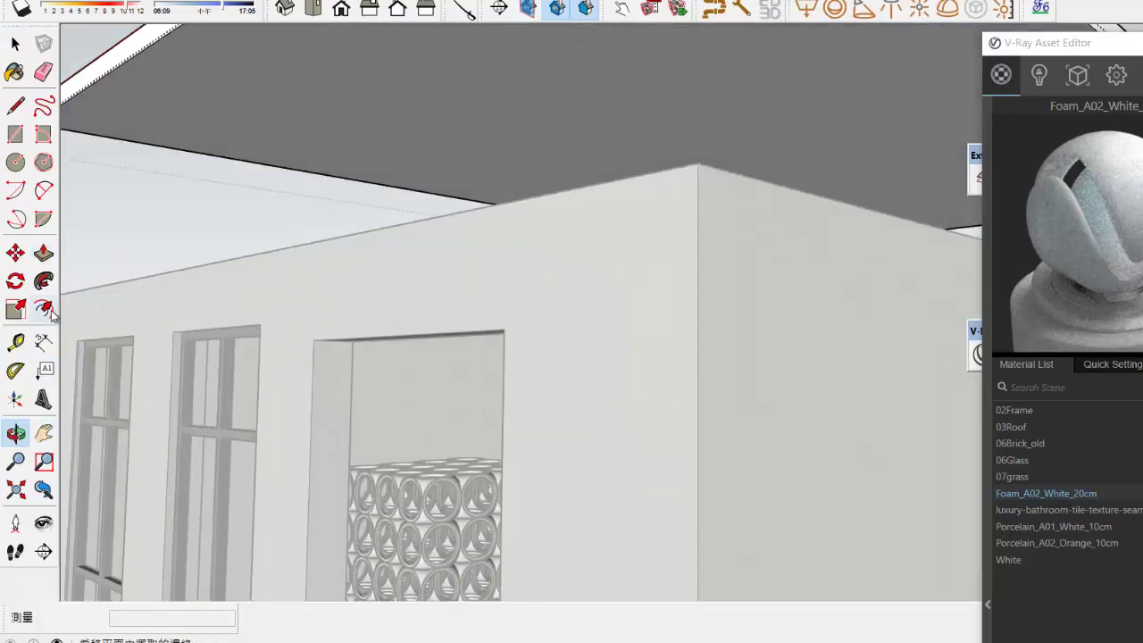
middle_click_drag(52, 312, 57, 341)
left_click(46, 312)
left_click(312, 148)
type("40")
key("Return")
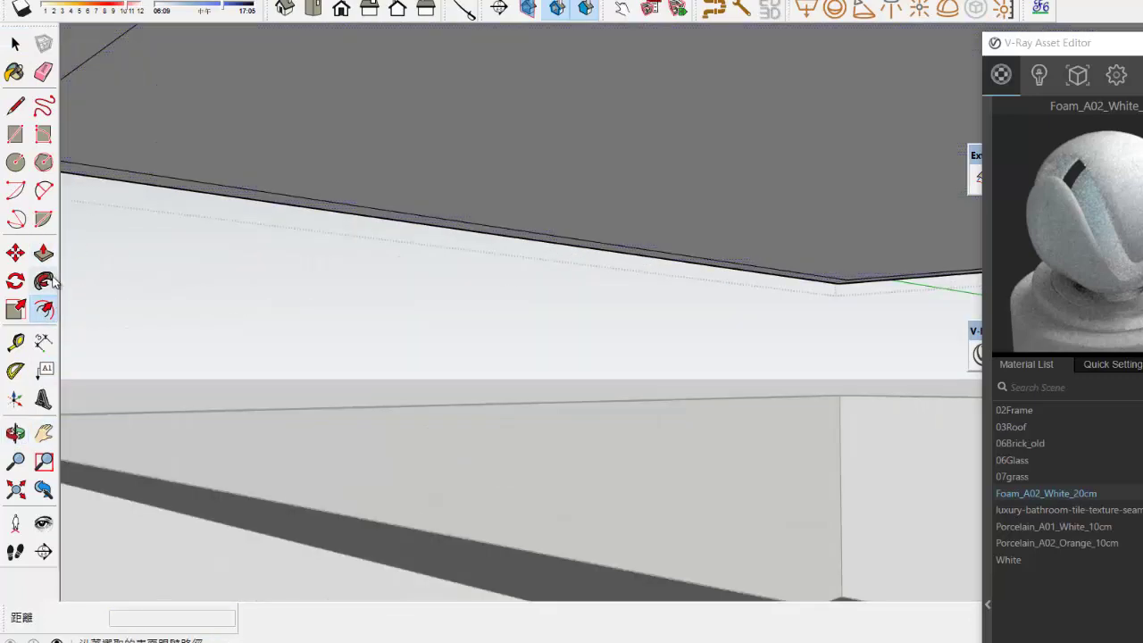
Step: Recess the inner face of the roof's underside by 15 cm with Push/Pull
left_click(46, 256)
double_click(346, 124)
scroll(347, 124, "up", 2)
type("15")
key("Return")
scroll(347, 124, "up", 1)
Step: Move the floating panels aside and draw a stepped moulding profile with lines on the recess's side face near its corner
left_click_drag(1120, 38, 1125, 460)
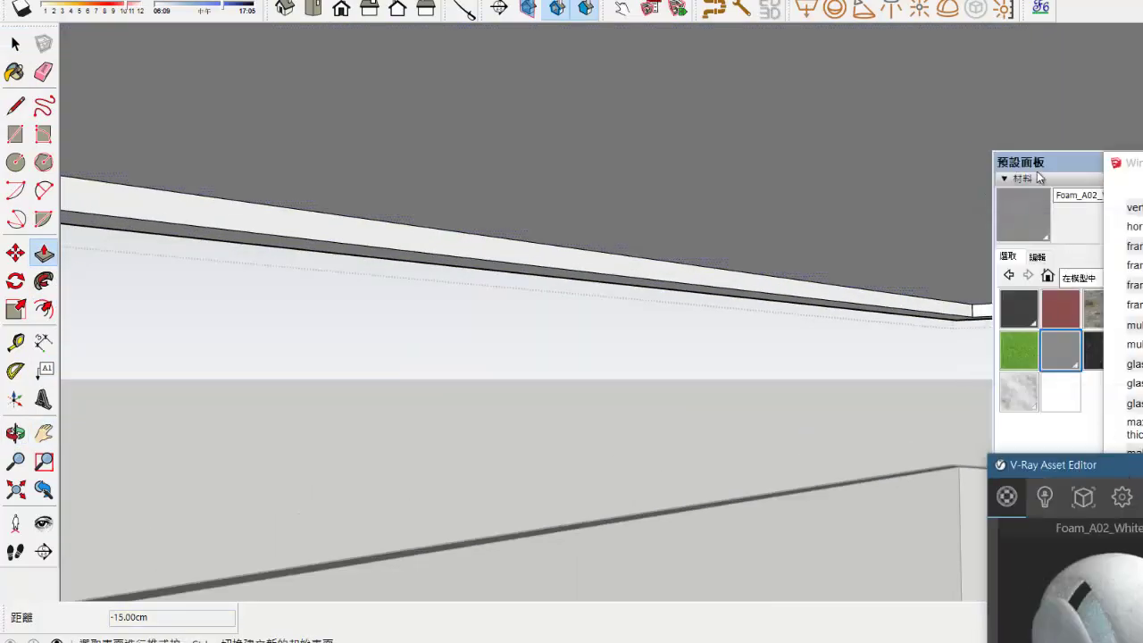
left_click_drag(1038, 166, 1121, 289)
left_click(45, 435)
left_click_drag(785, 321, 755, 312)
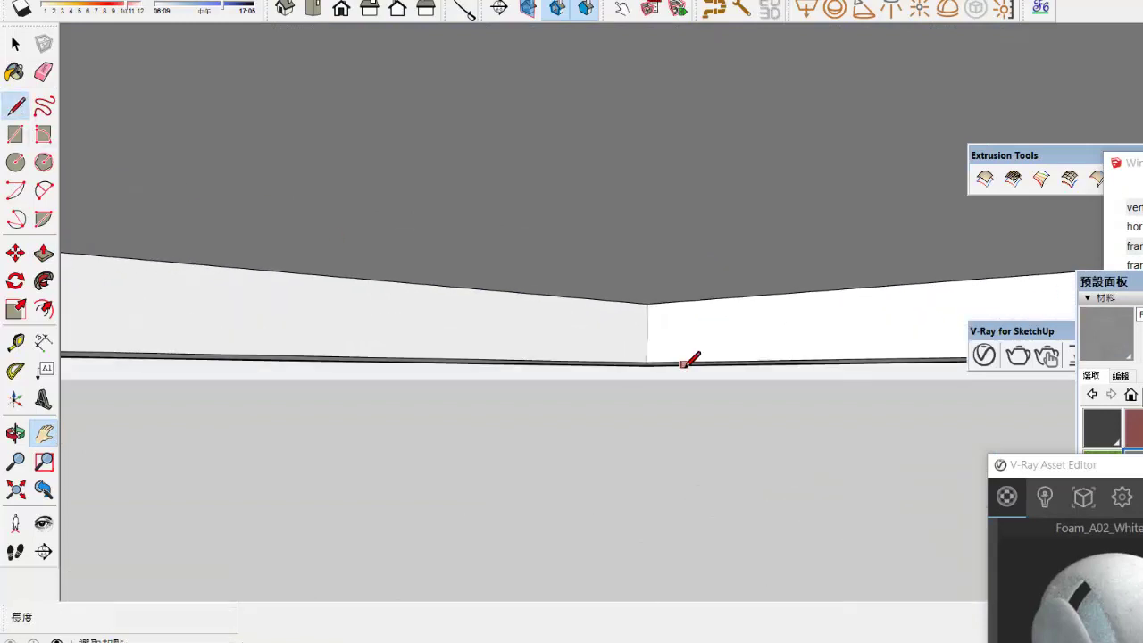
left_click(744, 327)
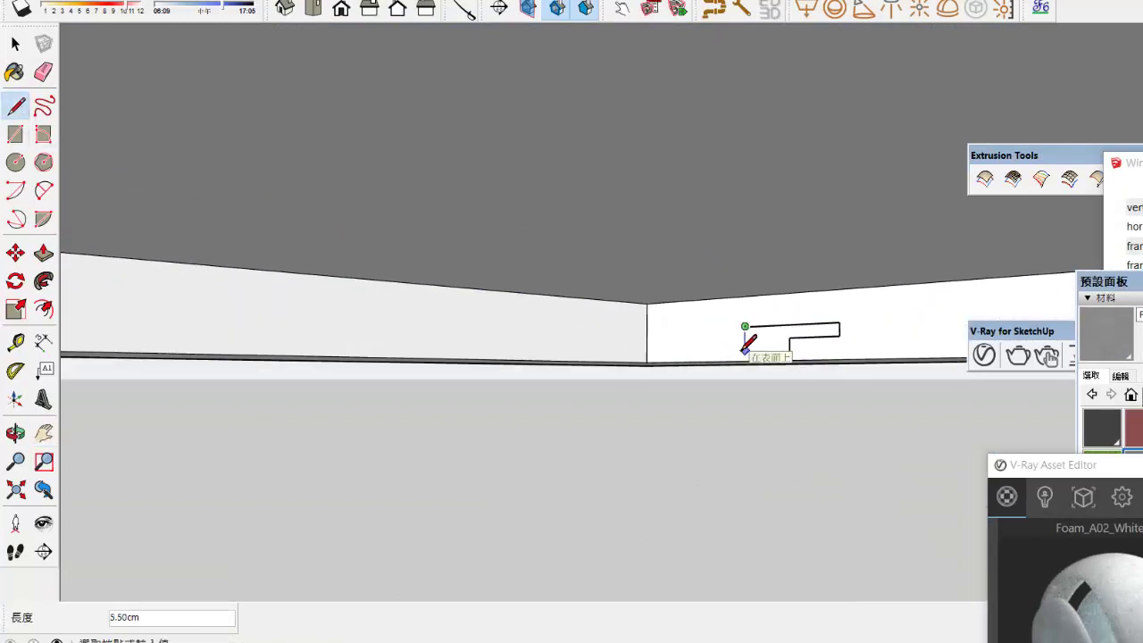
left_click(745, 350)
left_click(647, 351)
scroll(815, 351, "up", 3)
left_click(740, 348)
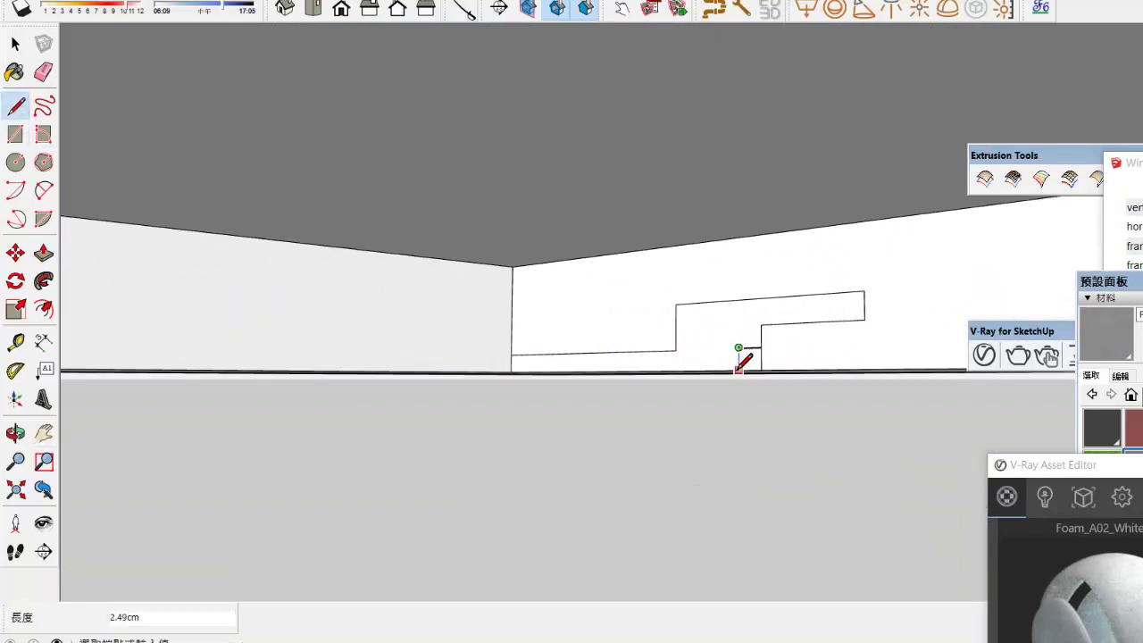
left_click(739, 370)
Step: Erase the stray edge from the moulding profile and sweep the profile around the ceiling recess with Follow Me
left_click(43, 72)
left_click(761, 361)
left_click(16, 43)
left_click(99, 125)
left_click(43, 281)
left_click(682, 356)
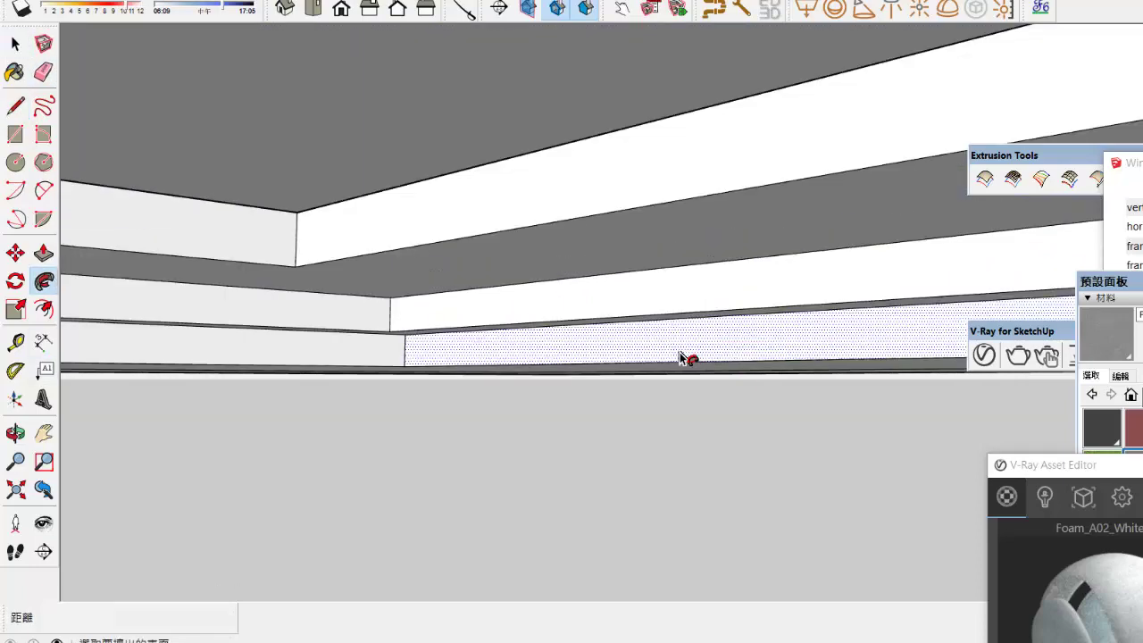
scroll(682, 356, "down", 5)
left_click(15, 73)
key("space")
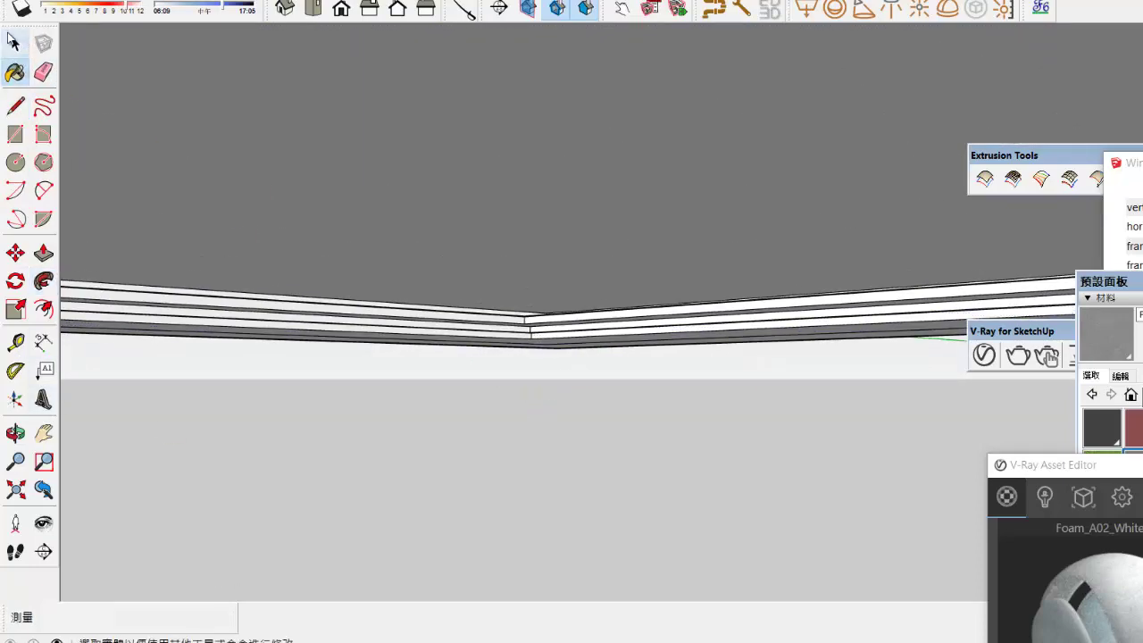
Step: Select the entire roof geometry and lower it 200 cm into the room as a ceiling
scroll(675, 247, "down", 5)
triple_click(674, 248)
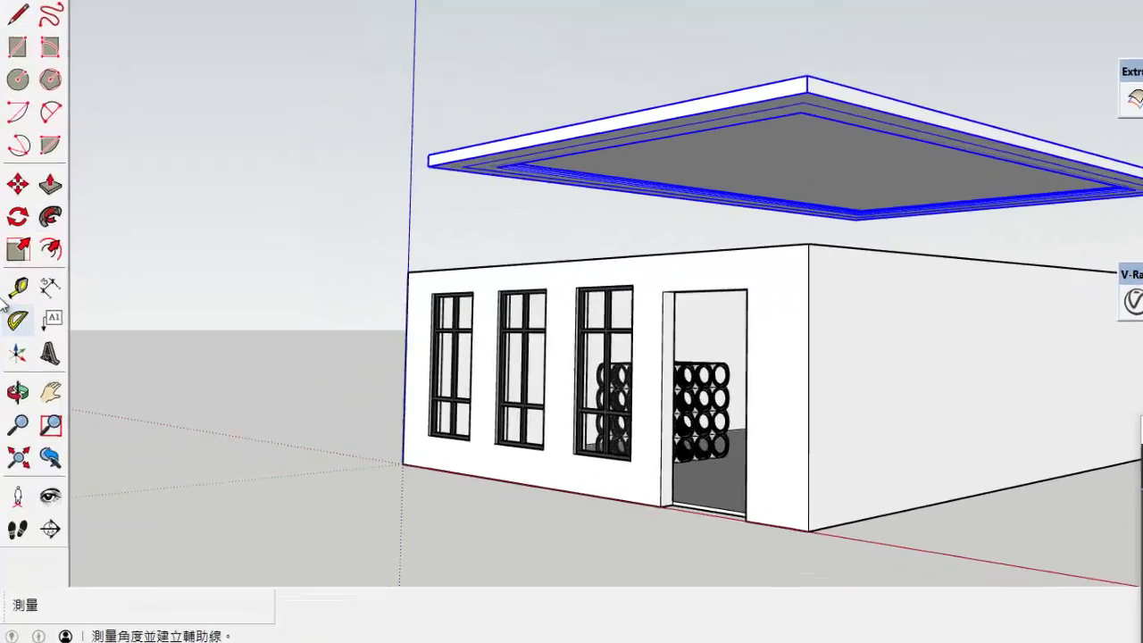
key("m")
left_click(737, 359)
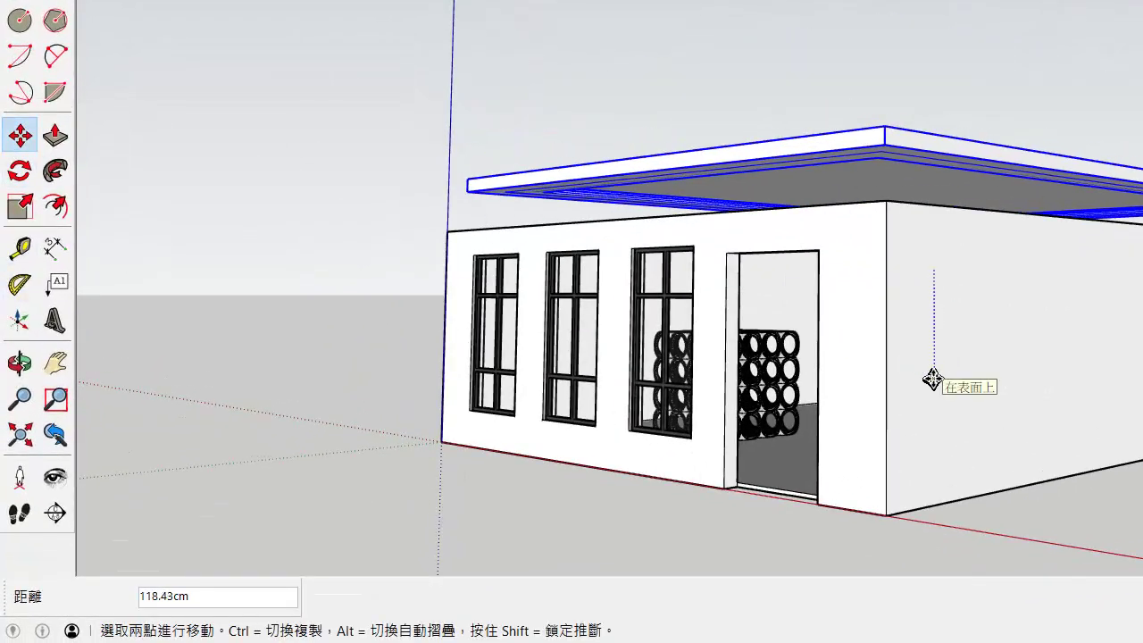
type("200")
key("Return")
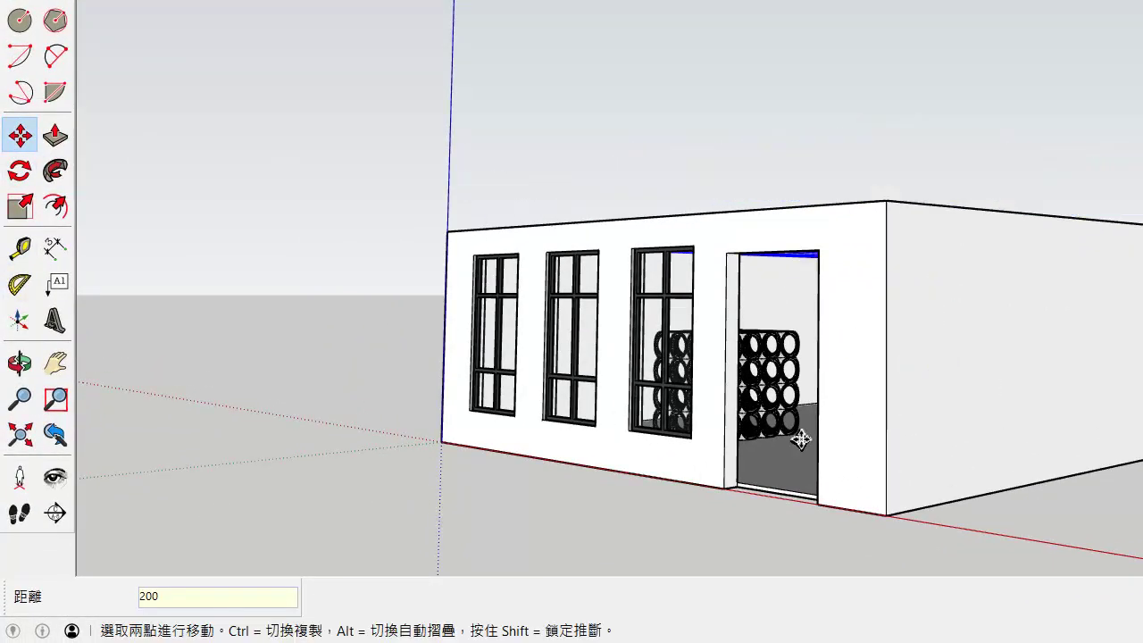
Step: Paint the room's floor and interior walls with the dark luxury-bathroom-tile-texture material
left_click(20, 363)
scroll(722, 408, "up", 8)
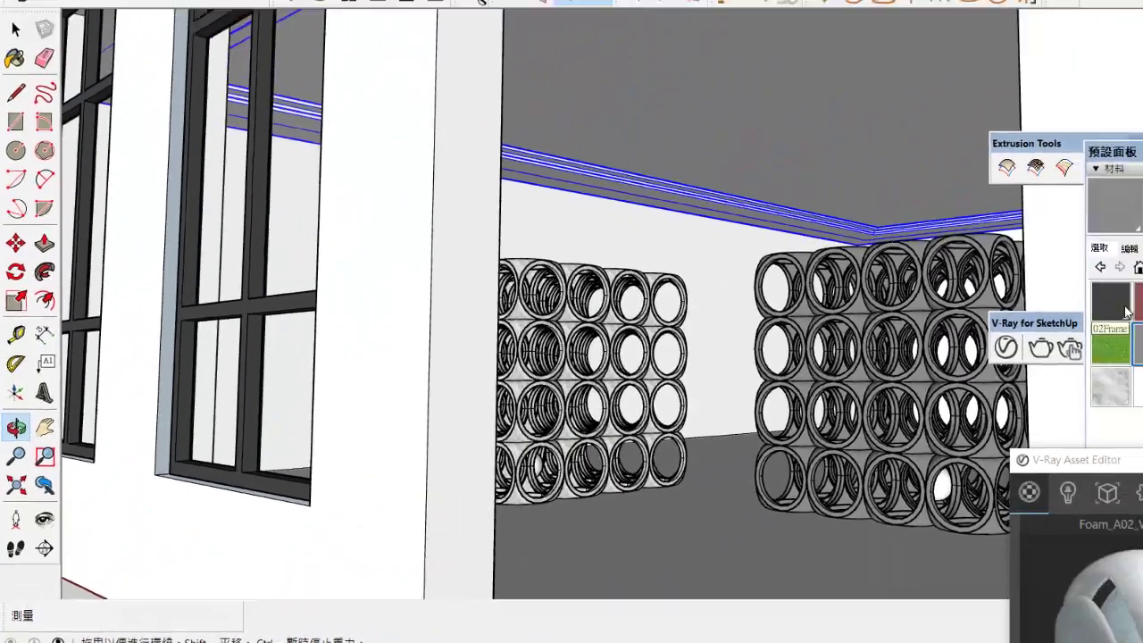
left_click(1087, 311)
left_click(902, 473)
left_click(898, 232)
scroll(1137, 156, "up", 2)
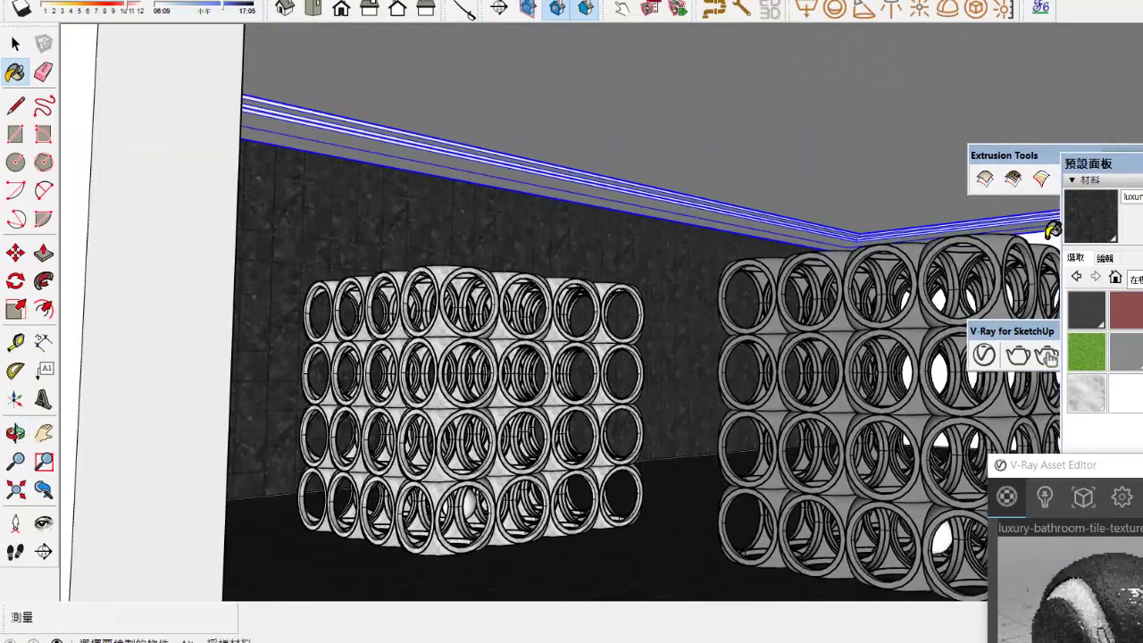
Step: Frame both cube arrays and the moulded ceiling from inside the room for the render, moving the asset editor out of the way
left_click(15, 433)
left_click_drag(520, 469, 82, 459)
left_click(44, 433)
left_click_drag(728, 436, 1058, 437)
scroll(571, 439, "down", 5)
scroll(572, 439, "up", 5)
left_click_drag(740, 536, 574, 470)
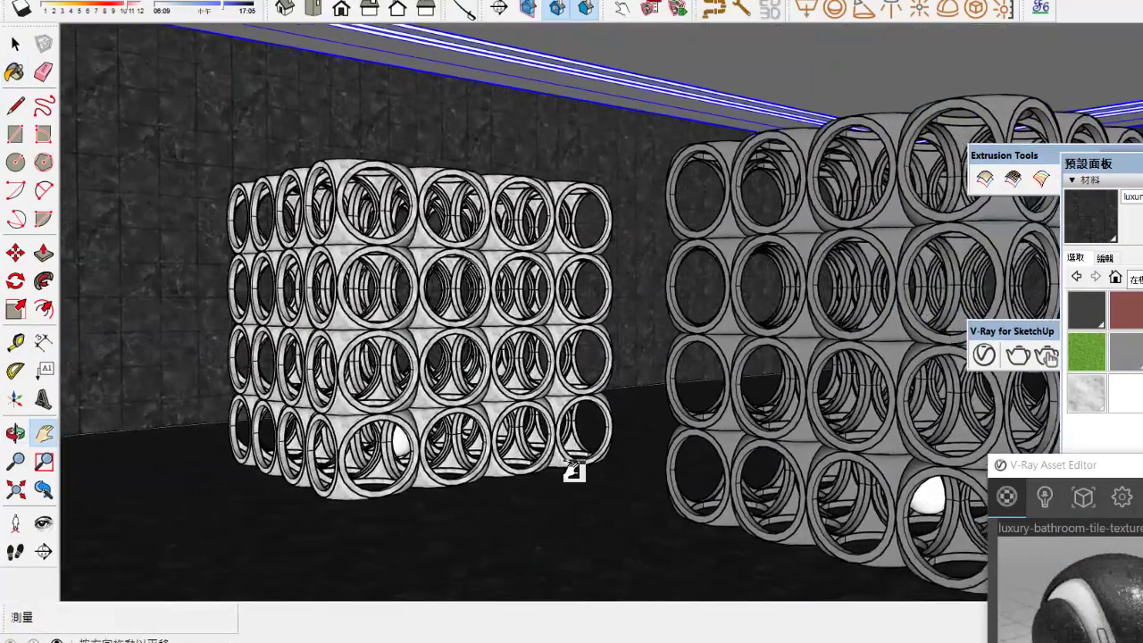
middle_click_drag(153, 401, 491, 435)
left_click_drag(1129, 466, 1142, 256)
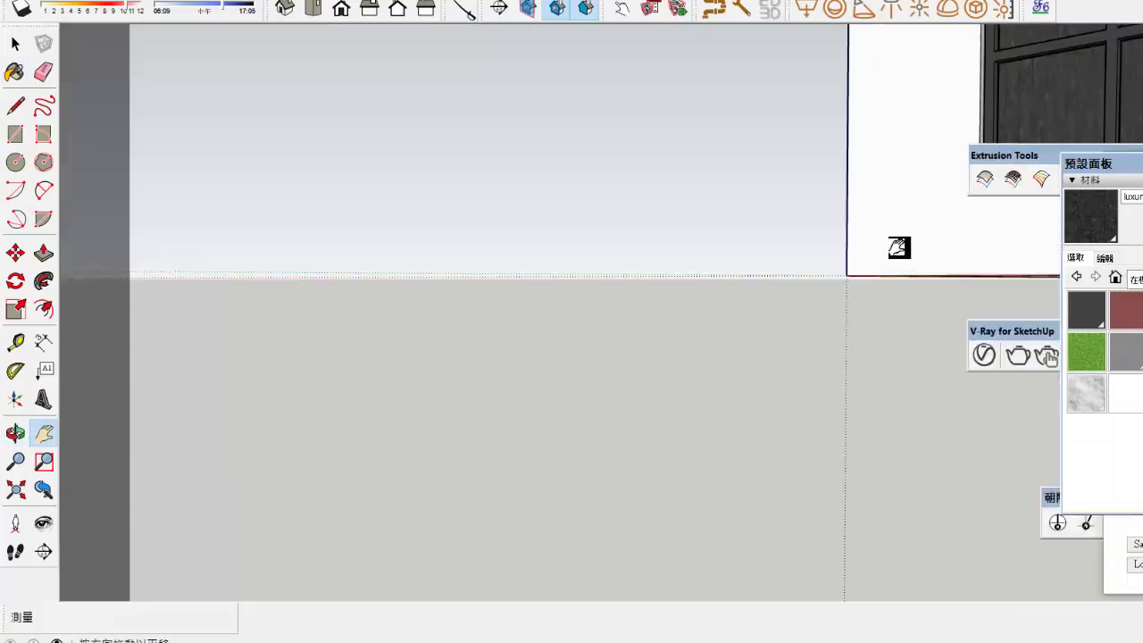
left_click_drag(900, 248, 294, 352)
scroll(788, 348, "up", 4)
left_click_drag(788, 347, 392, 402)
left_click_drag(777, 427, 156, 384)
Step: Turn on shadows, bring the V-Ray toolbar fully into view and start a V-Ray render of the interior
left_click(22, 8)
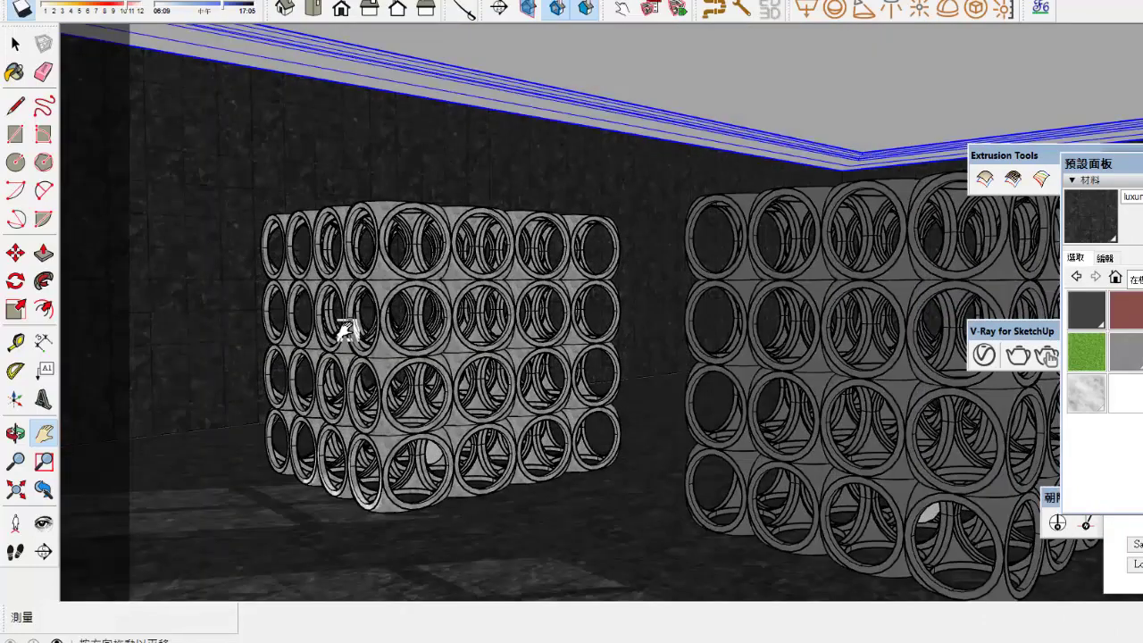
left_click(15, 42)
left_click_drag(1005, 329, 825, 212)
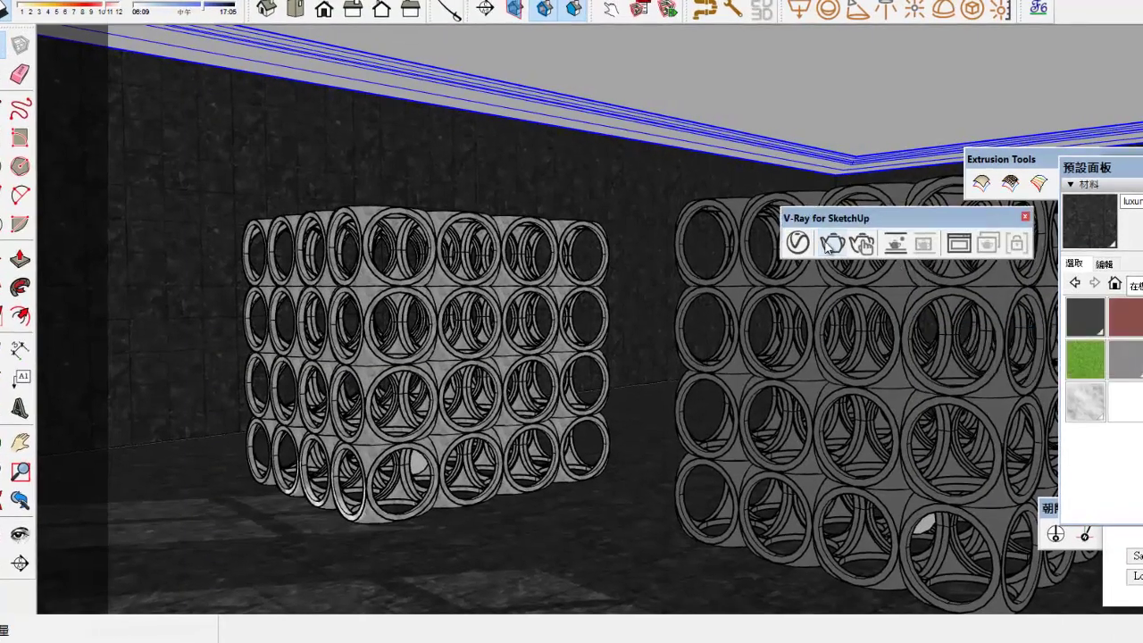
left_click(828, 243)
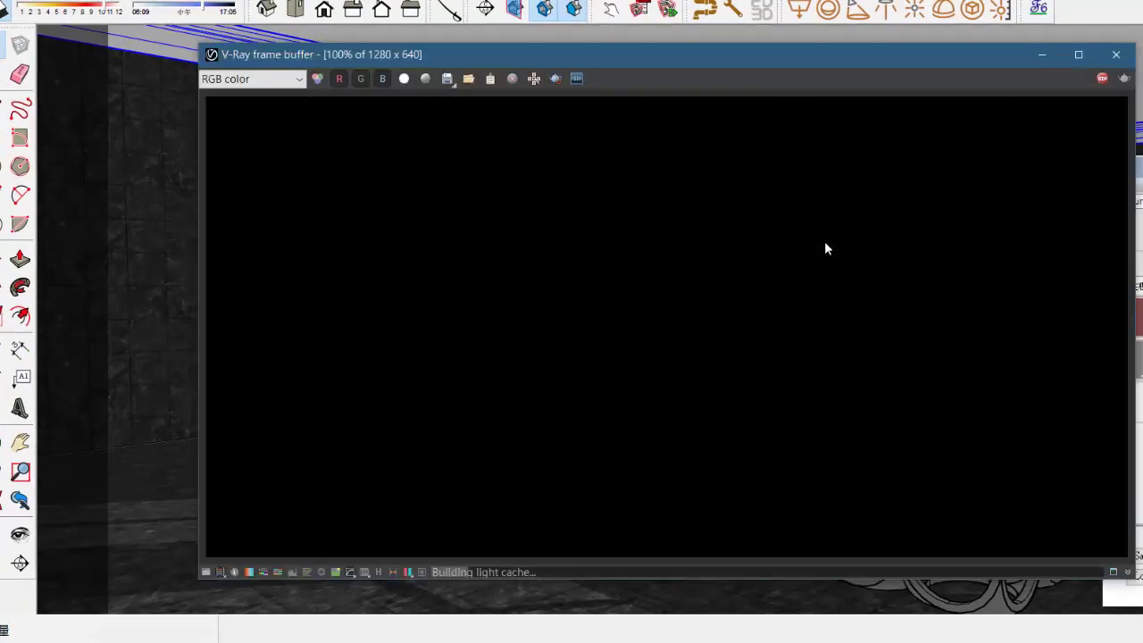